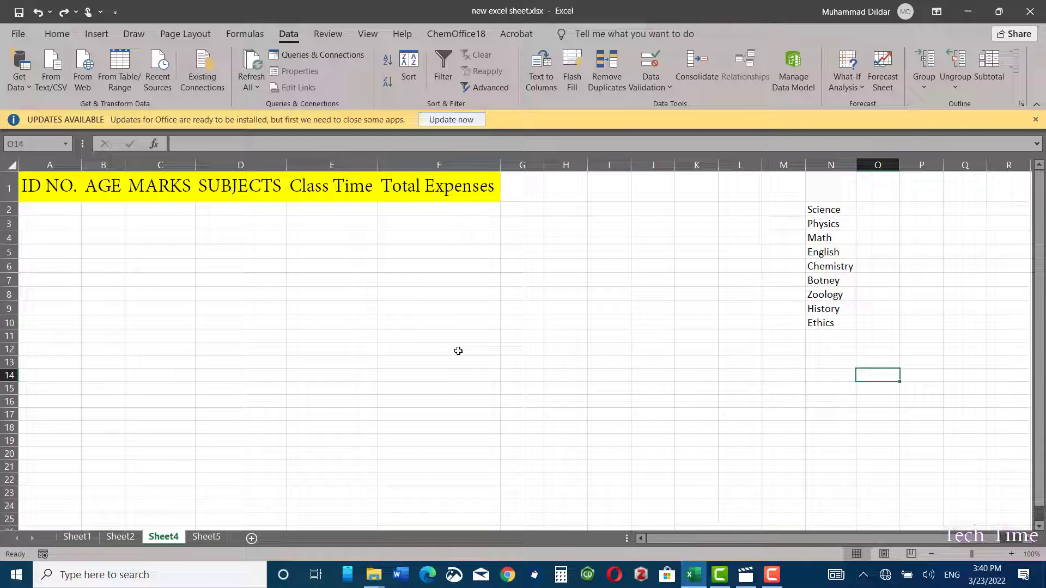
# Start a data validation rule on the whole ID NO. column and set it to allow Text length
pyautogui.hotkey('alt', 'h')
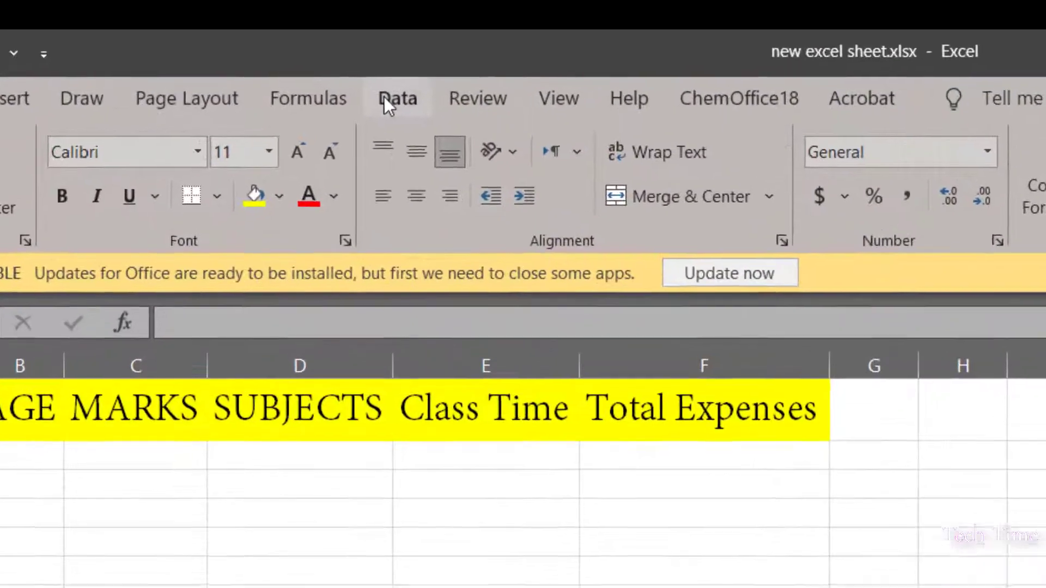
pyautogui.click(386, 99)
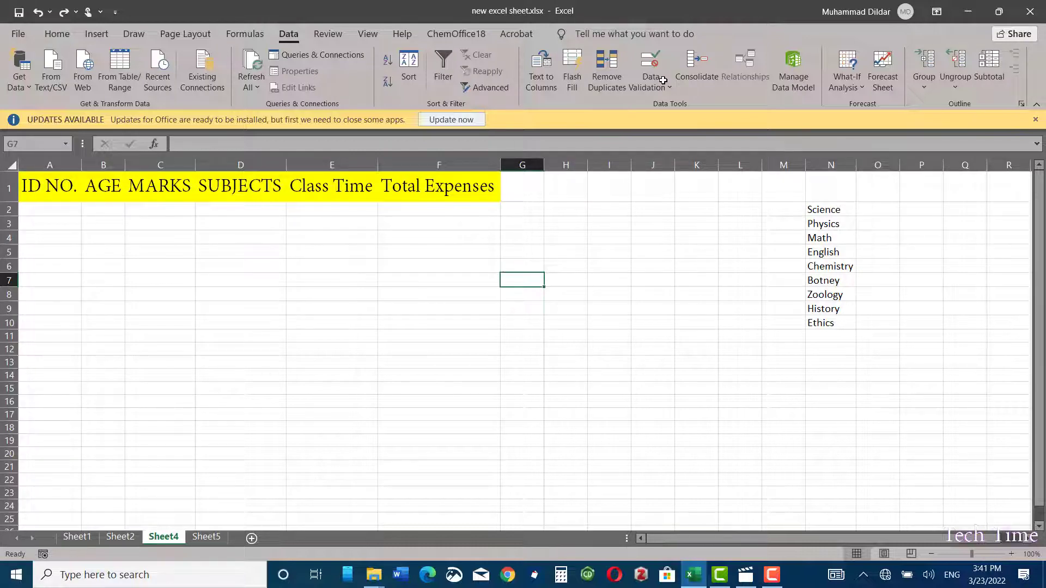
pyautogui.click(45, 209)
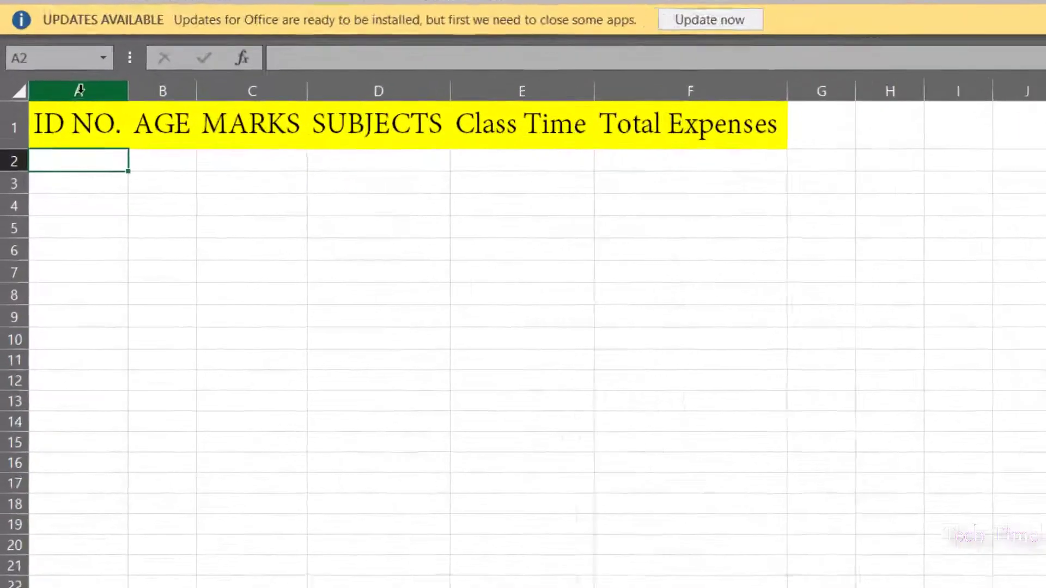
pyautogui.click(49, 165)
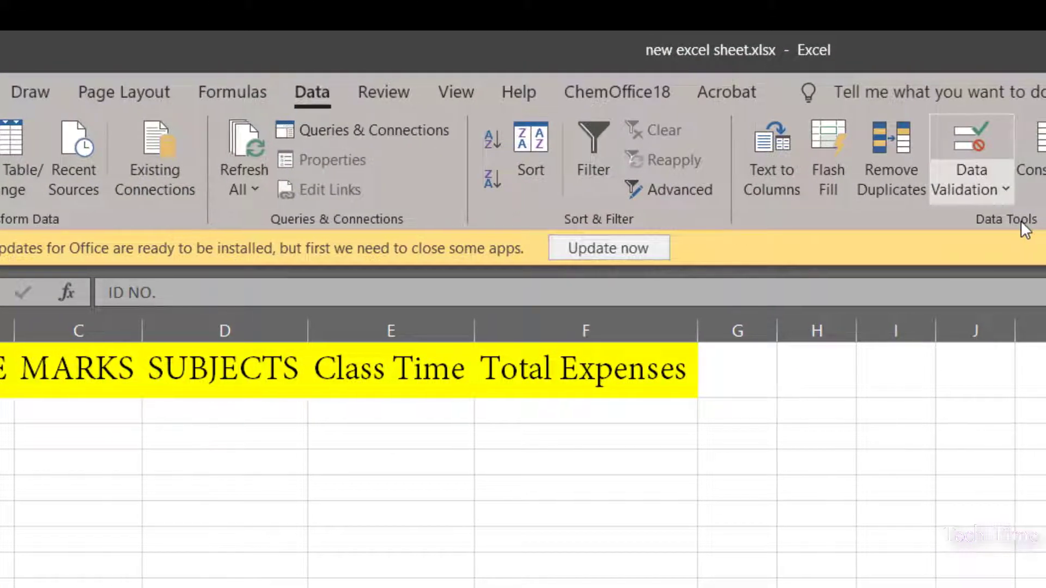
pyautogui.click(1005, 190)
pyautogui.click(899, 223)
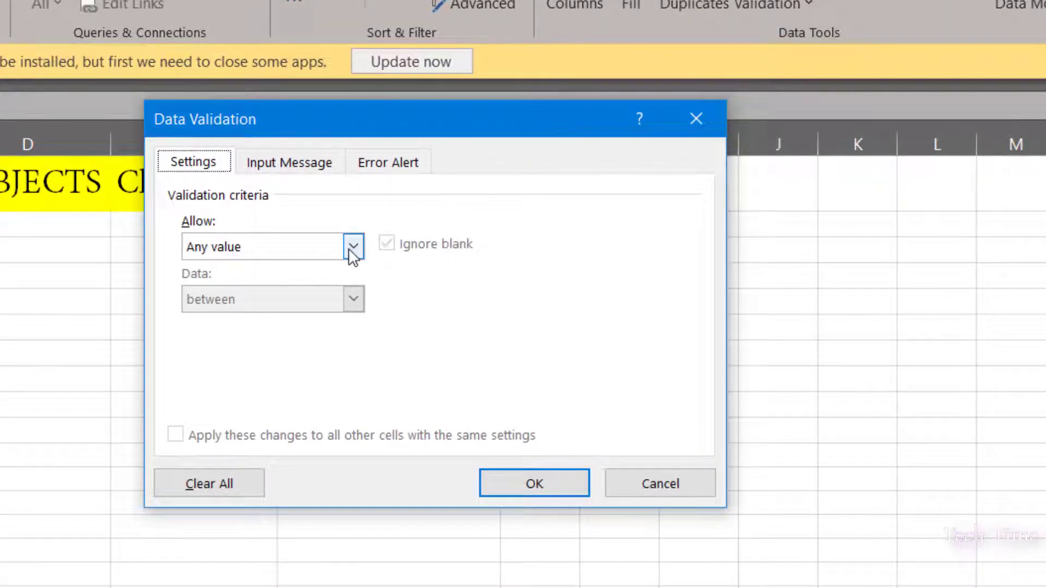
pyautogui.click(352, 246)
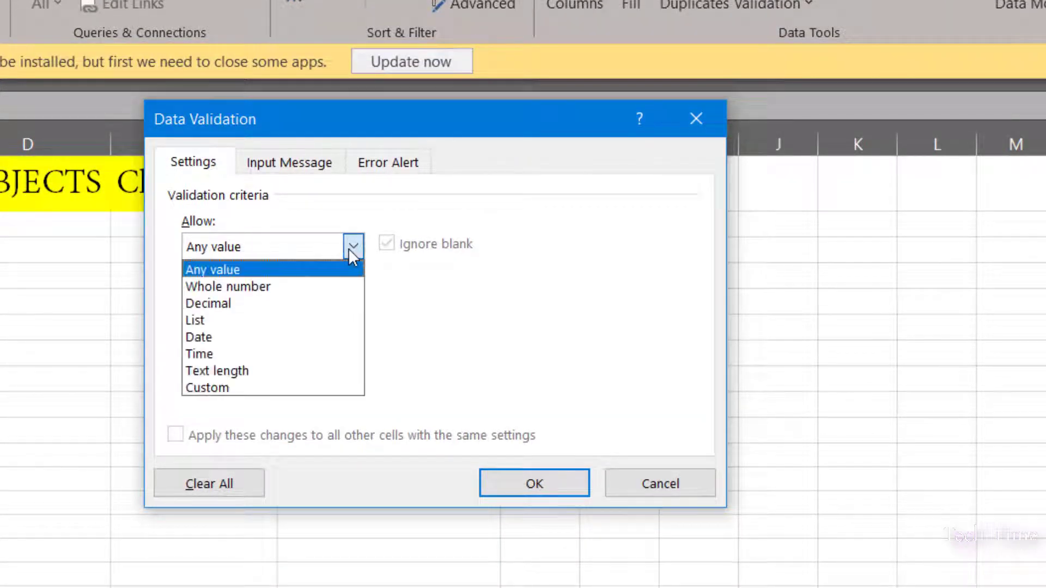
pyautogui.click(238, 375)
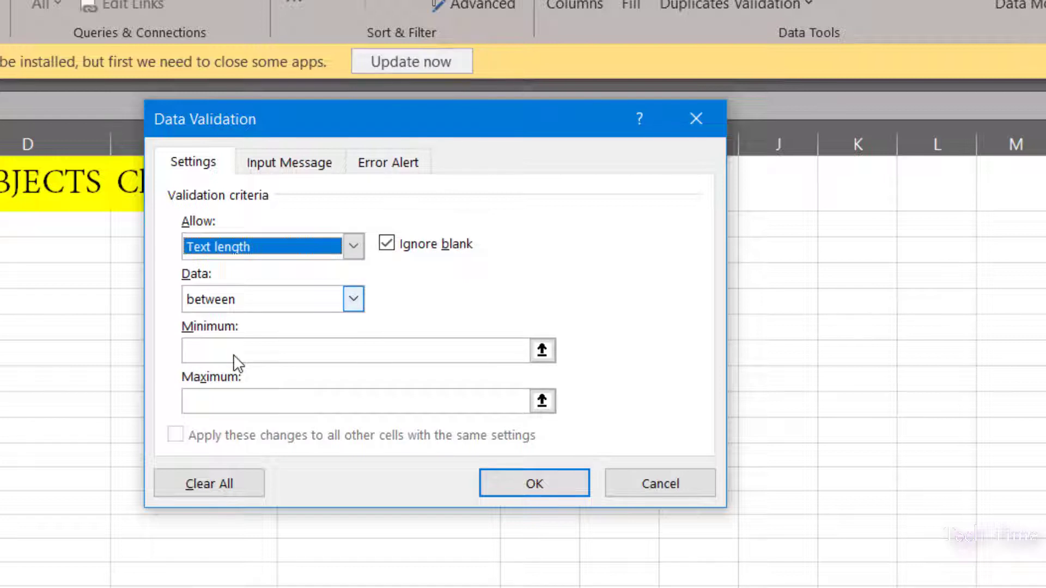
# Require the ID NO. text length to be equal to 5 and apply the rule
pyautogui.click(353, 299)
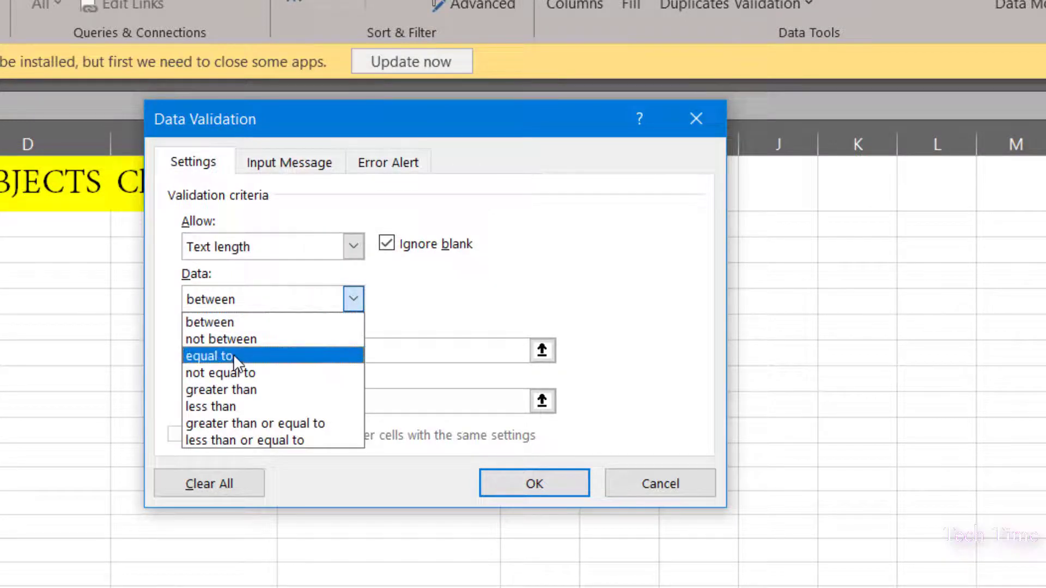
pyautogui.click(233, 354)
pyautogui.click(212, 353)
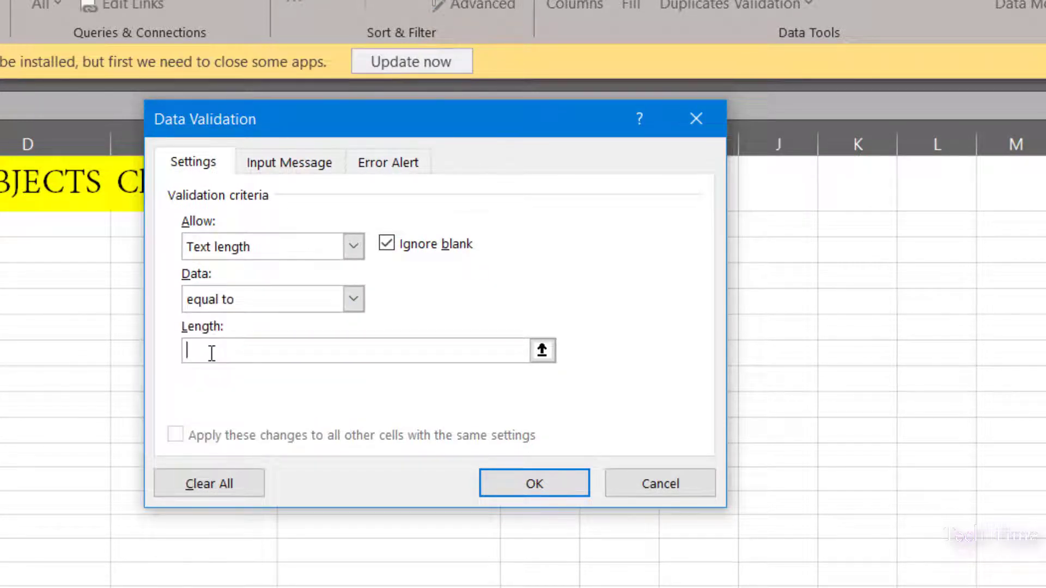
pyautogui.write('5')
pyautogui.click(545, 488)
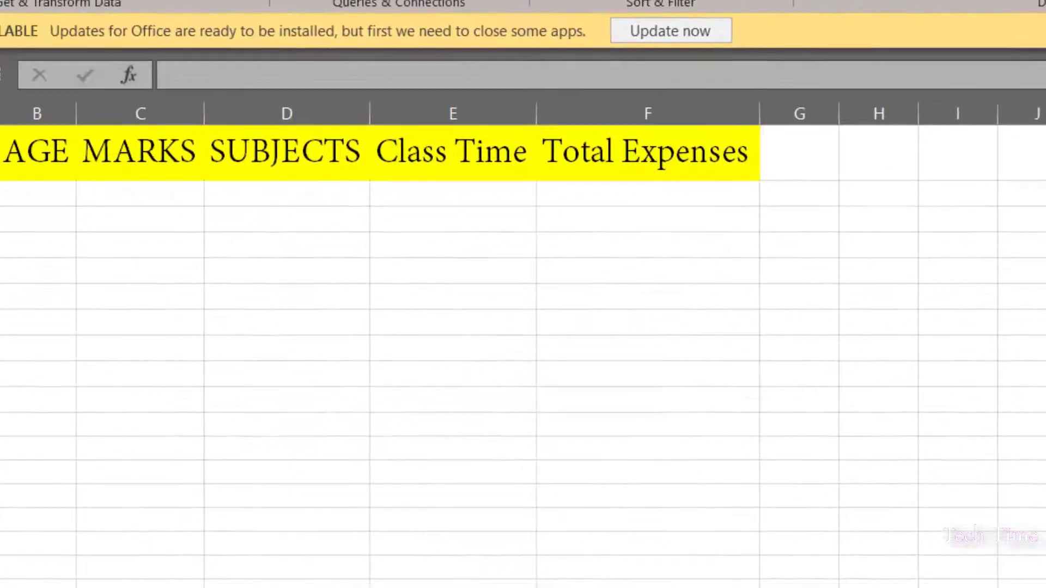
# Enter a five-digit ID number in cell A2 to test the rule
pyautogui.doubleClick(137, 175)
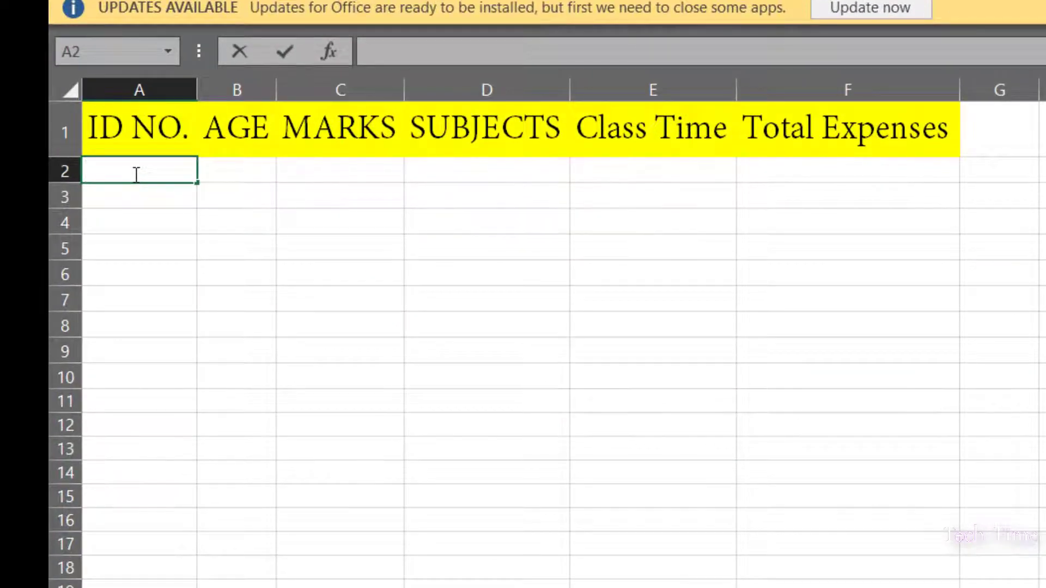
pyautogui.write('12345')
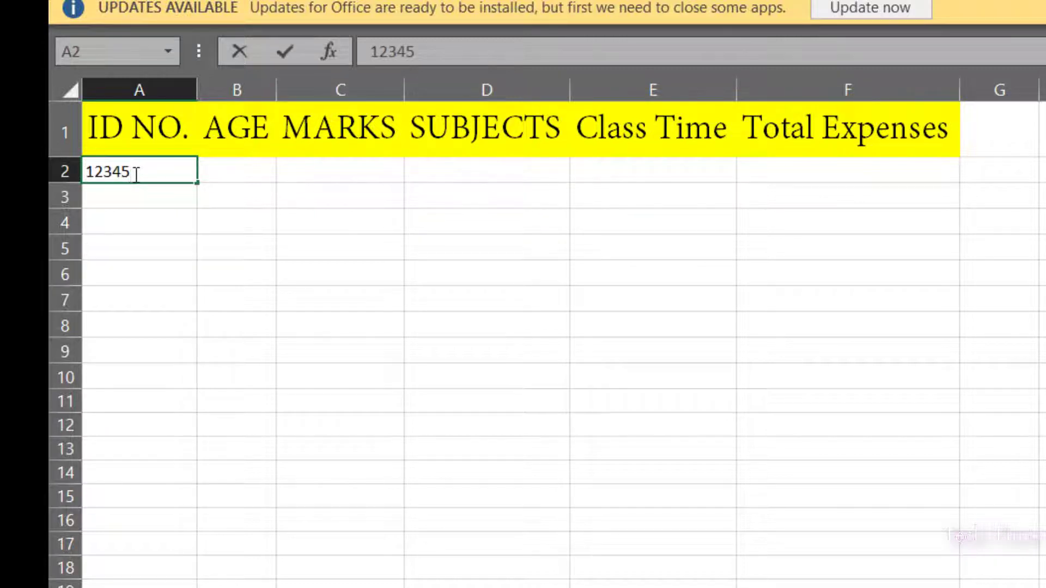
pyautogui.press('Return')
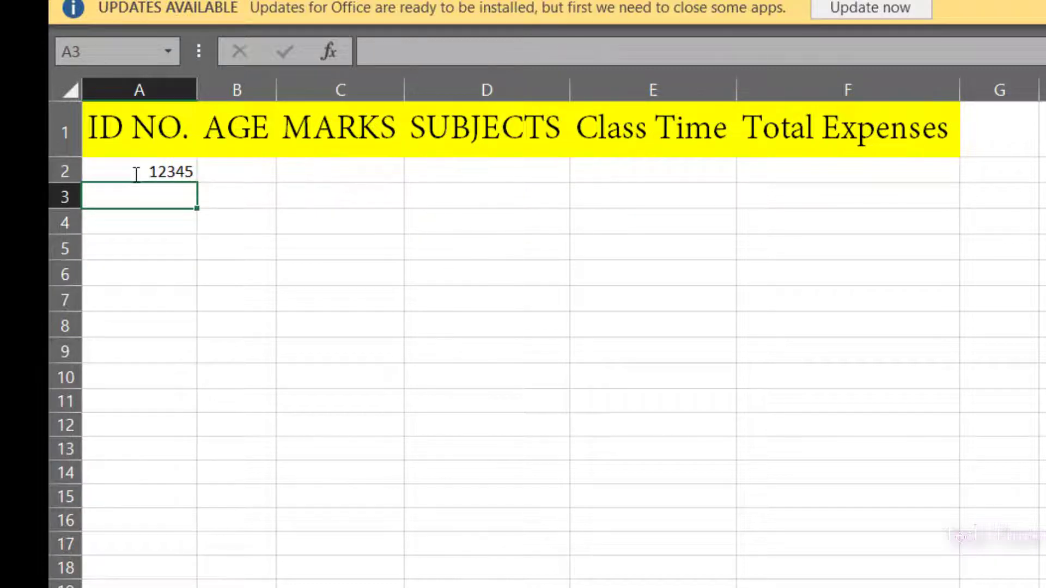
# Try to enter a two-digit ID number in cell A3 and choose to retry the entry
pyautogui.write('12')
pyautogui.press('Return')
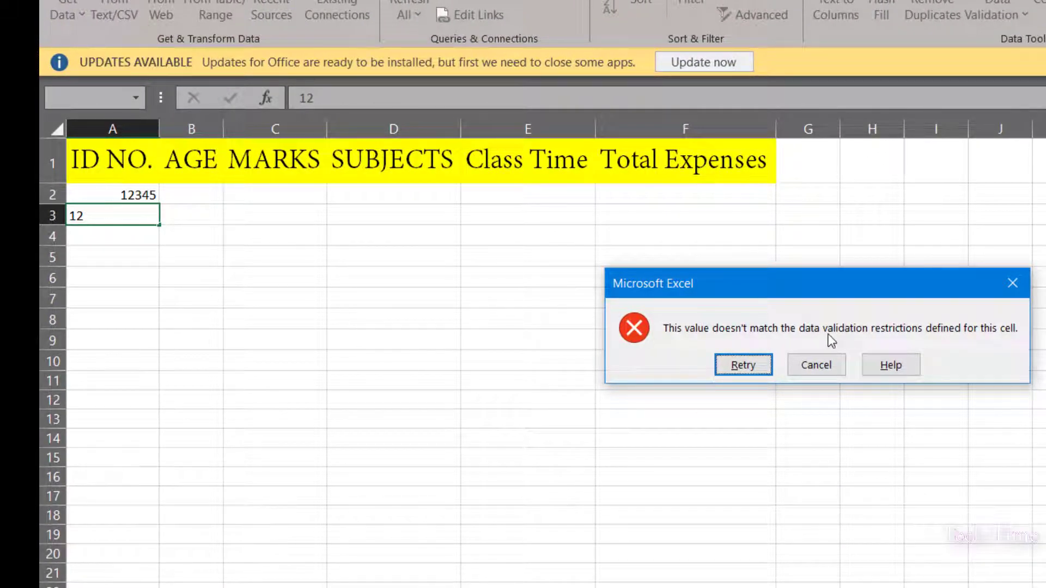
pyautogui.press('Return')
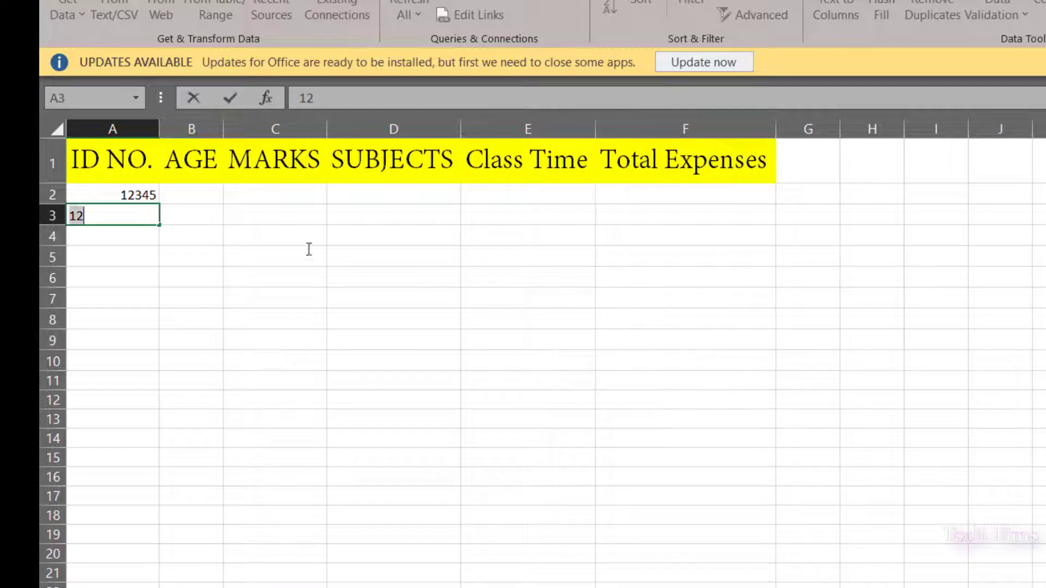
# Extend the entry in cell A3 by three digits to make a five-digit ID number
pyautogui.click(117, 217)
pyautogui.write('123')
pyautogui.click(428, 288)
# Try to enter a six-digit ID number in cell A4 and cancel the entry
pyautogui.doubleClick(125, 238)
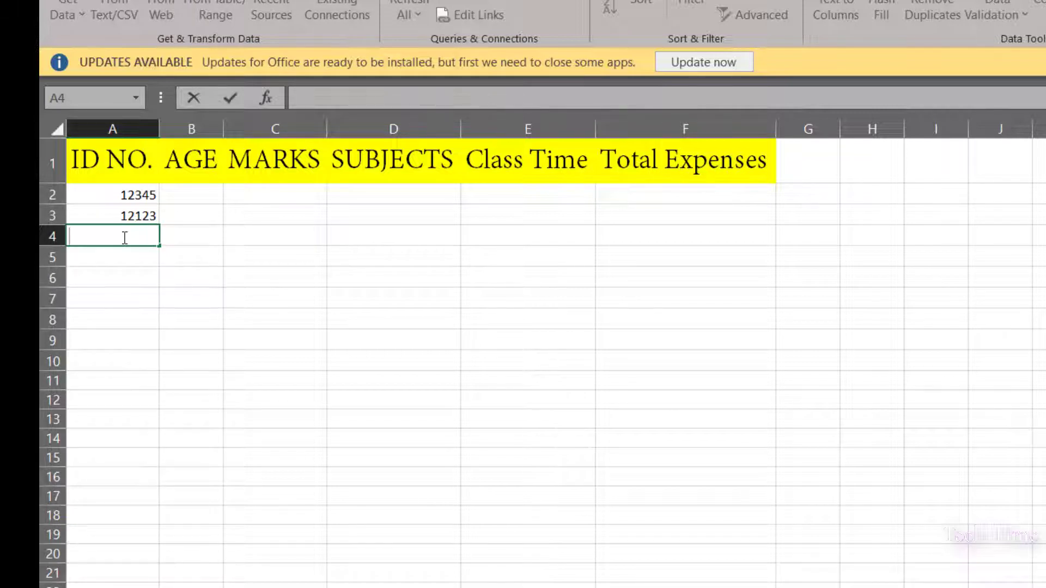
pyautogui.write('987609')
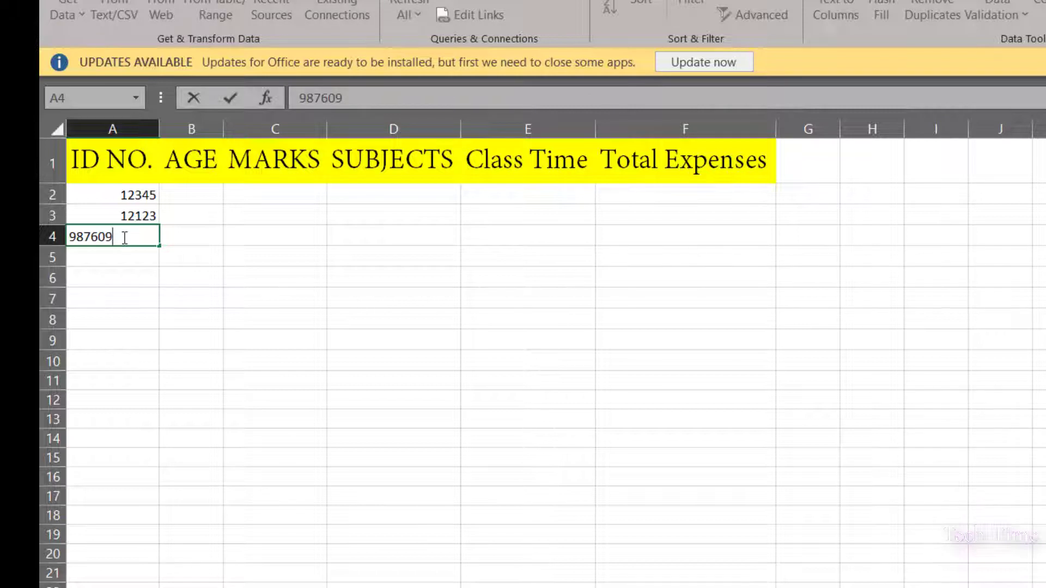
pyautogui.press('Return')
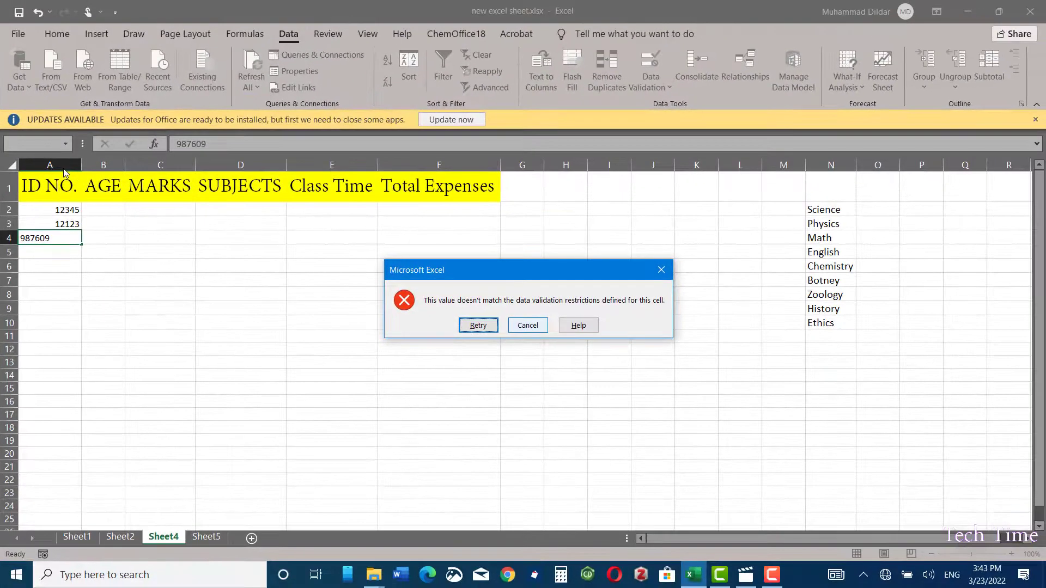
pyautogui.press('Escape')
# Give the ID NO. column's data validation an input message titled "Recheck" with the text "Insert five character"
pyautogui.click(64, 169)
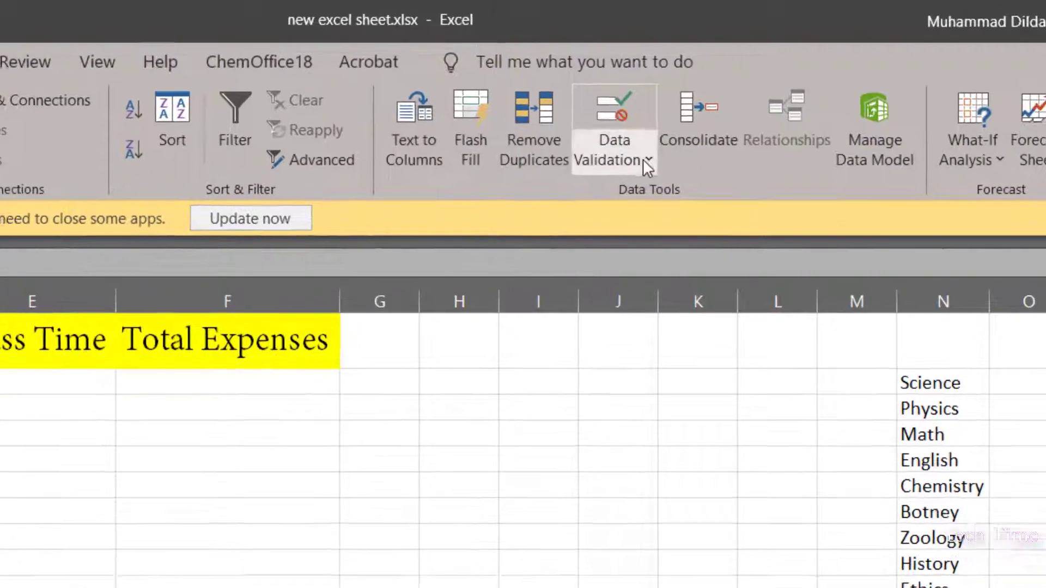
pyautogui.click(668, 87)
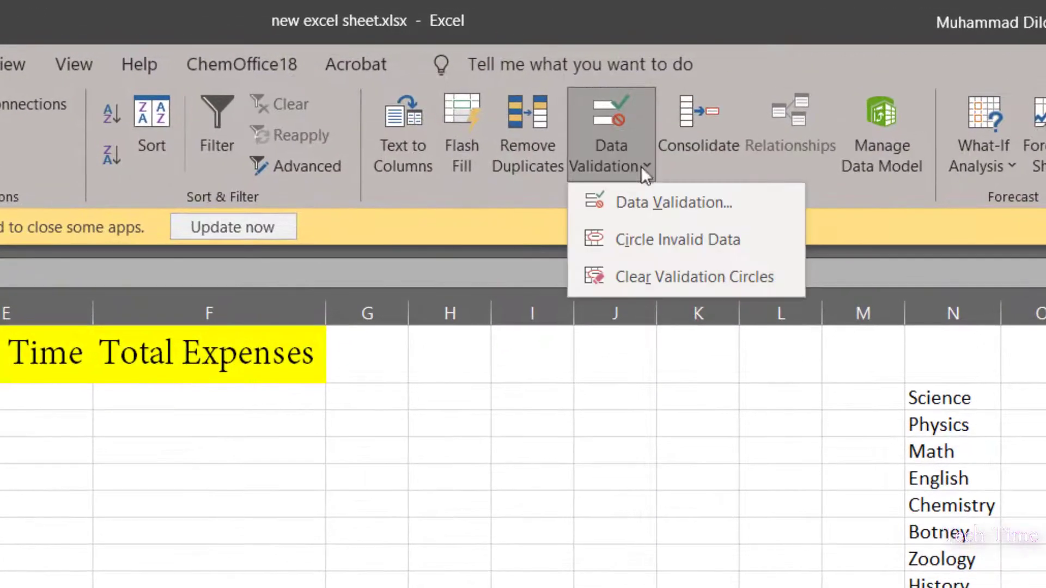
pyautogui.click(648, 204)
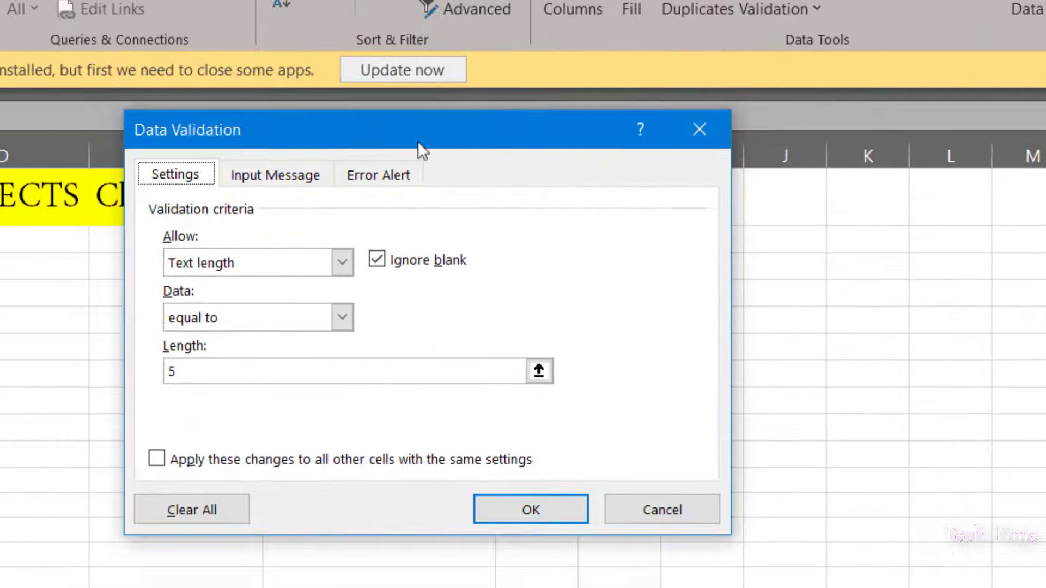
pyautogui.click(274, 177)
pyautogui.click(207, 300)
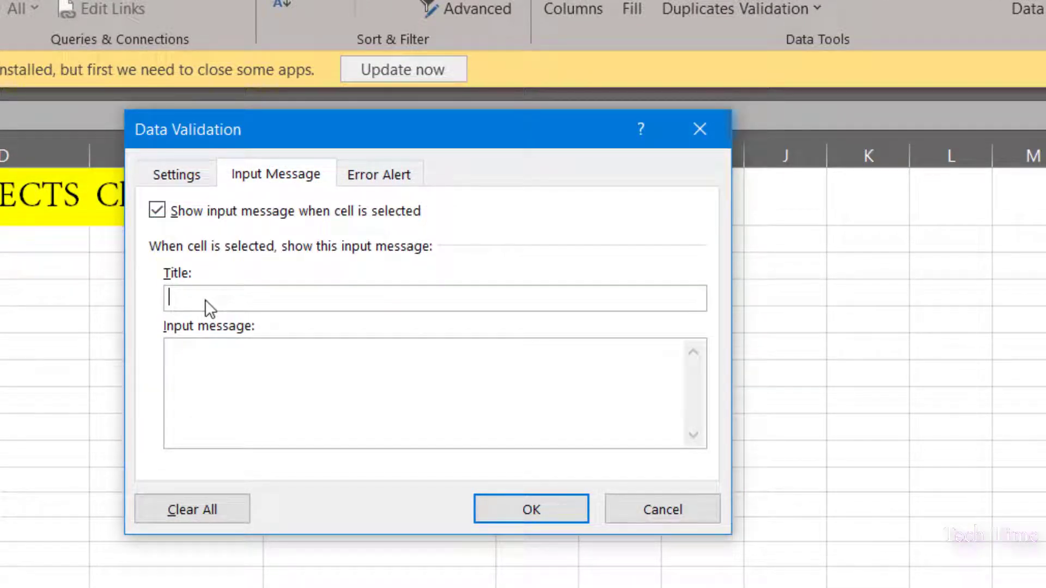
pyautogui.write('Re')
pyautogui.write('check')
pyautogui.write('Insert five character')
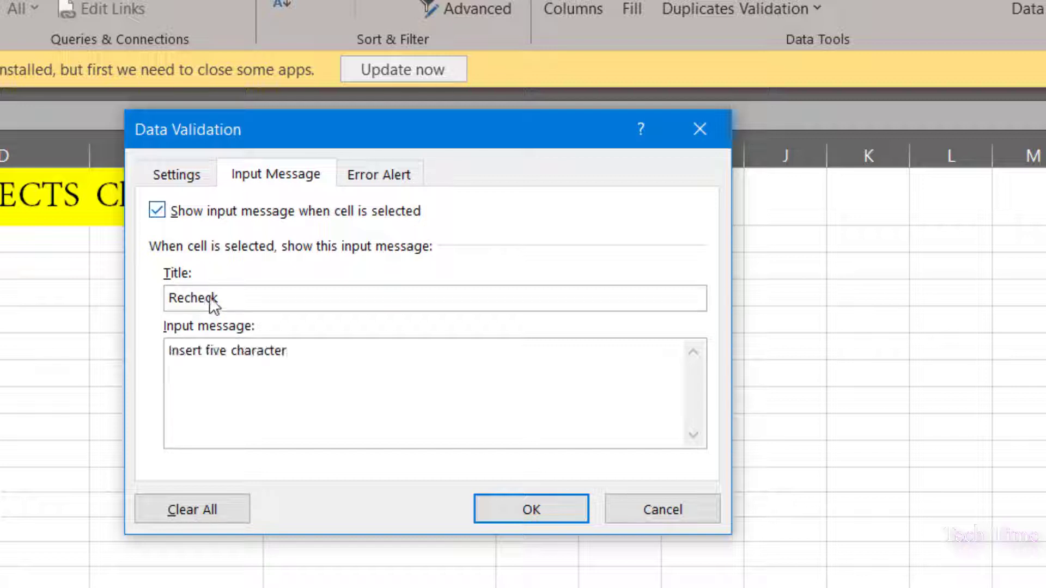
# Add a Stop error alert titled "WRONG!!!" with the copied message "Insert five character" and apply the validation
pyautogui.click(380, 175)
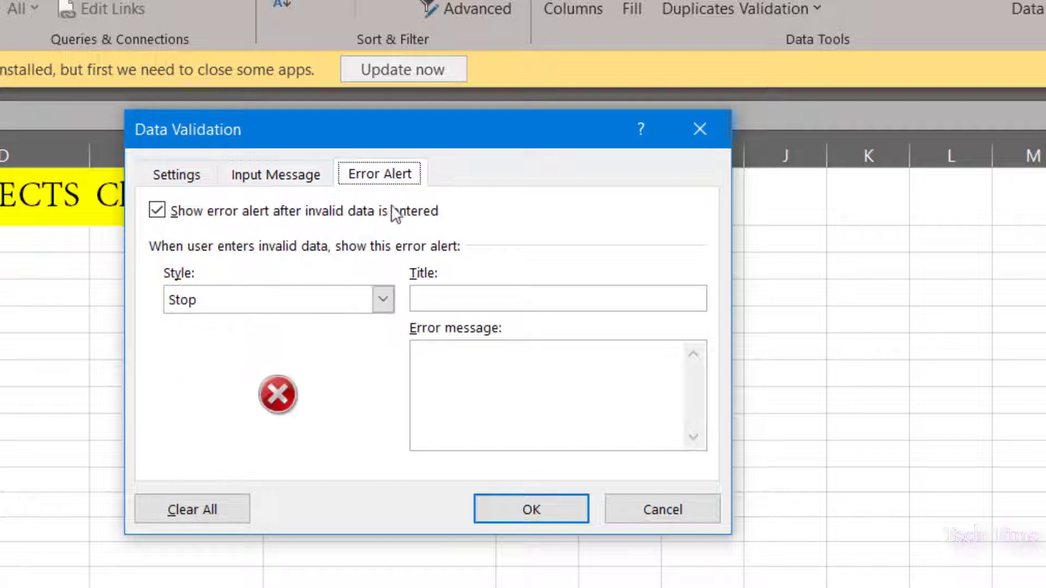
pyautogui.click(436, 295)
pyautogui.write('WRO')
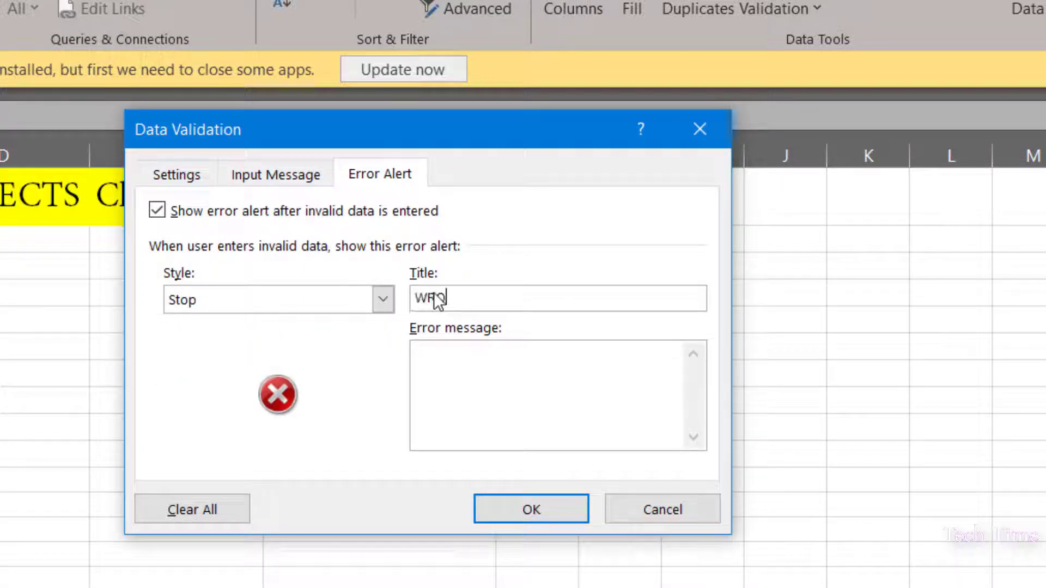
pyautogui.write('NG!!!')
pyautogui.click(278, 179)
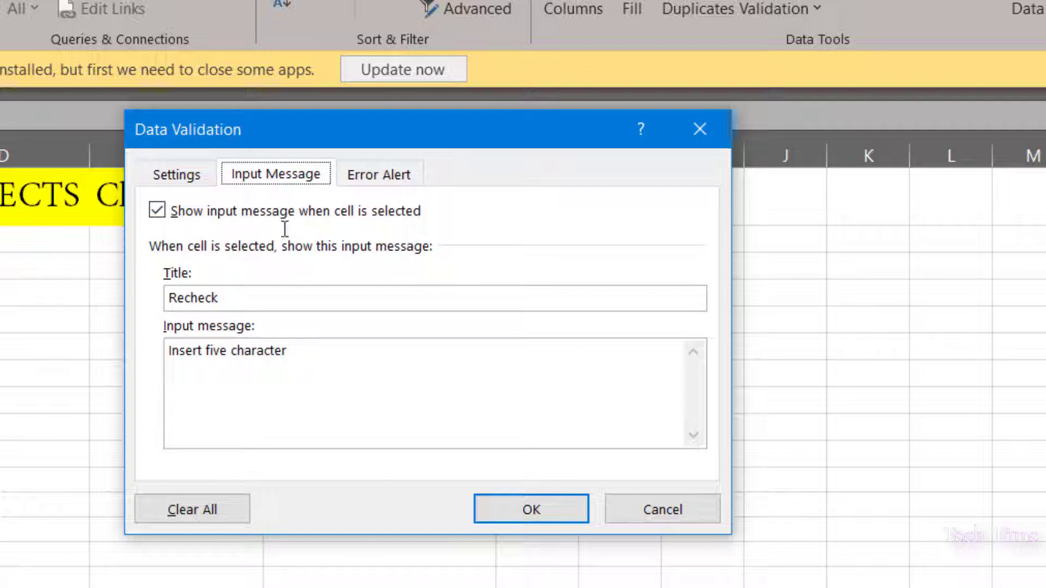
pyautogui.moveTo(287, 350); pyautogui.dragTo(158, 349)
pyautogui.hotkey('ctrl', 'c')
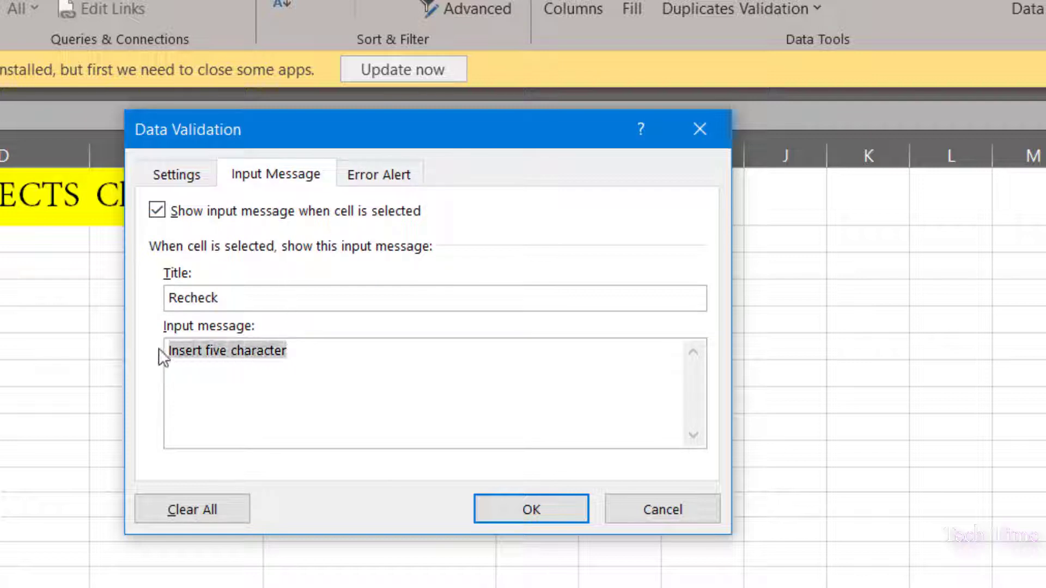
pyautogui.click(384, 172)
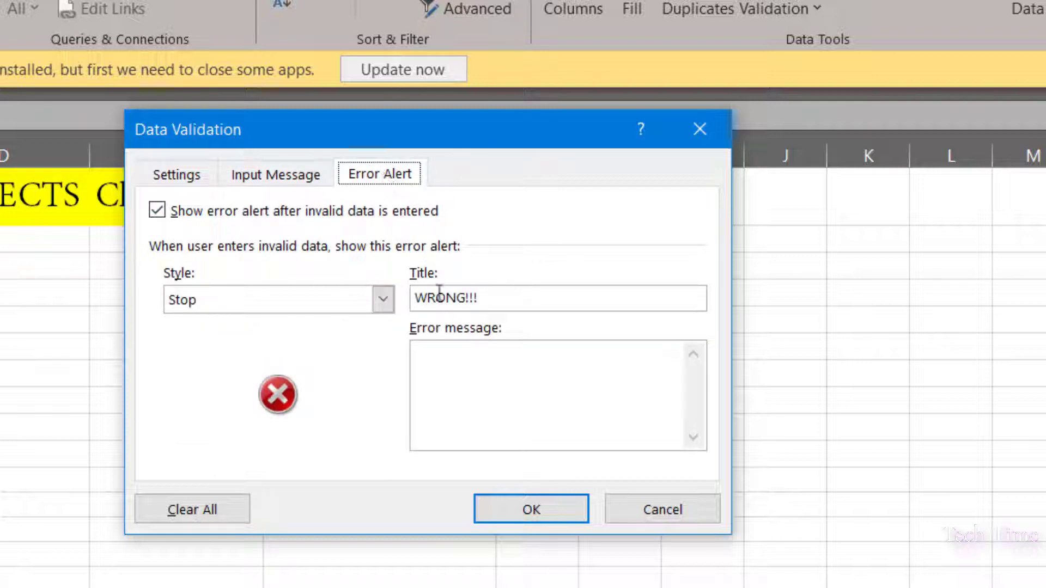
pyautogui.click(471, 368)
pyautogui.hotkey('ctrl', 'v')
pyautogui.click(565, 505)
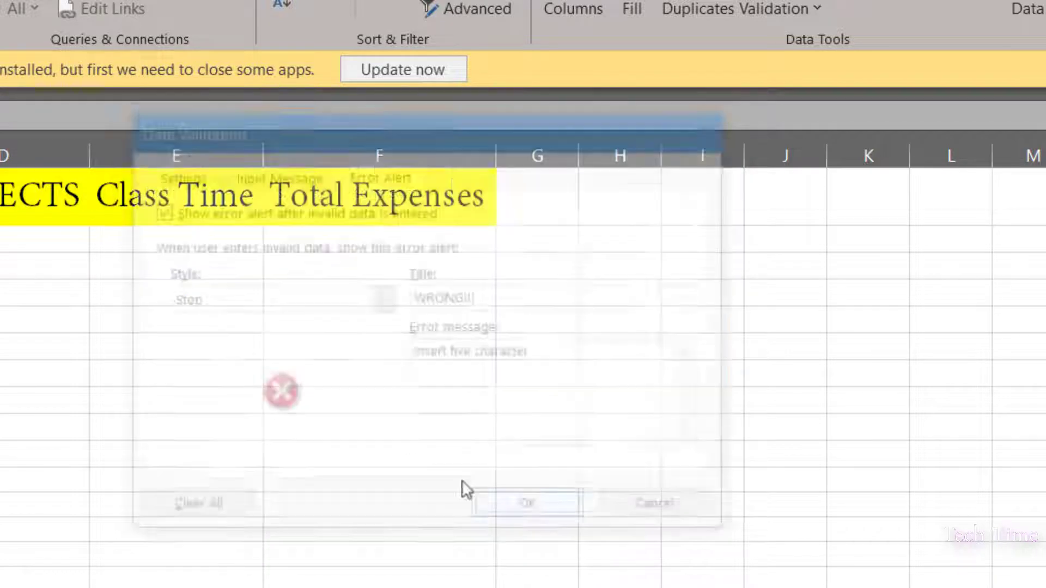
# Test the custom messages by trying a six-digit ID number in cell A4, and cancel the entry
pyautogui.click(69, 225)
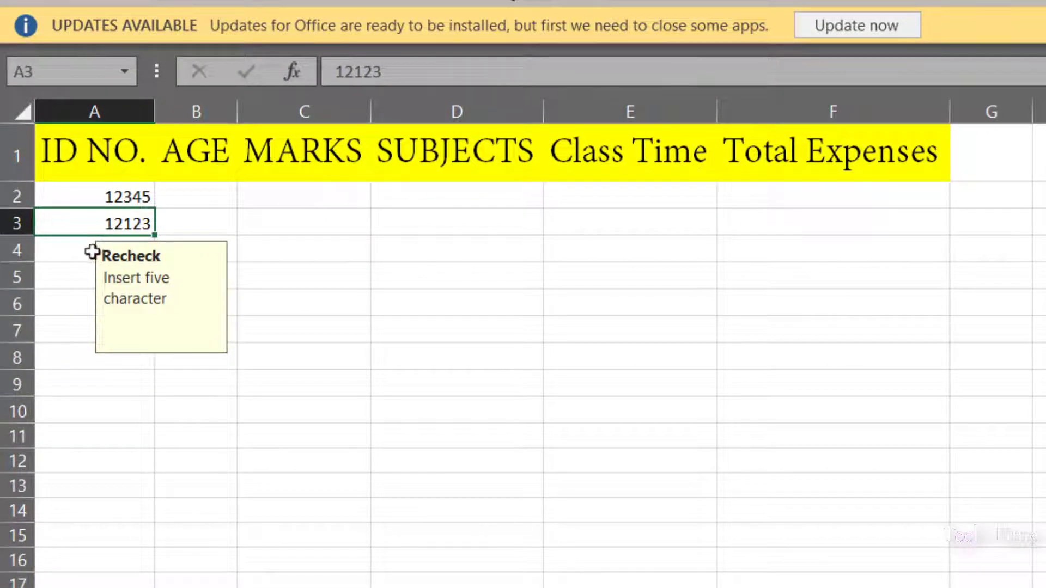
pyautogui.click(91, 249)
pyautogui.doubleClick(93, 251)
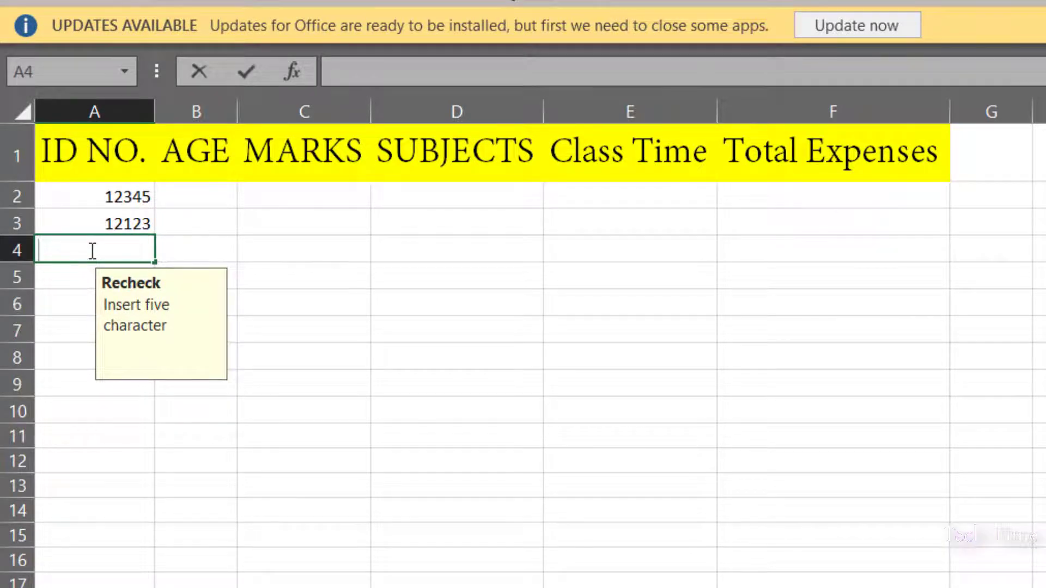
pyautogui.write('345768')
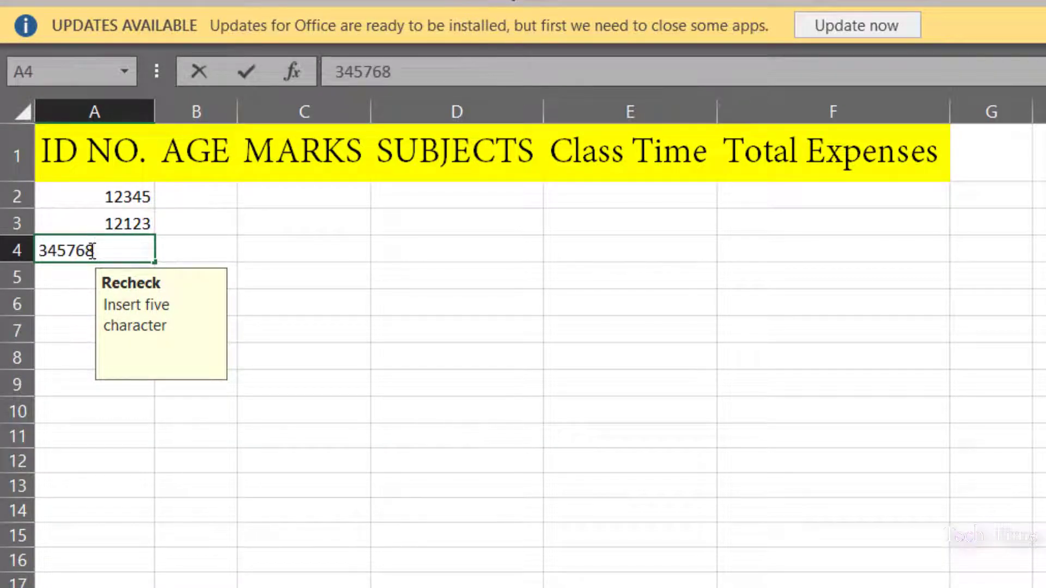
pyautogui.press('Return')
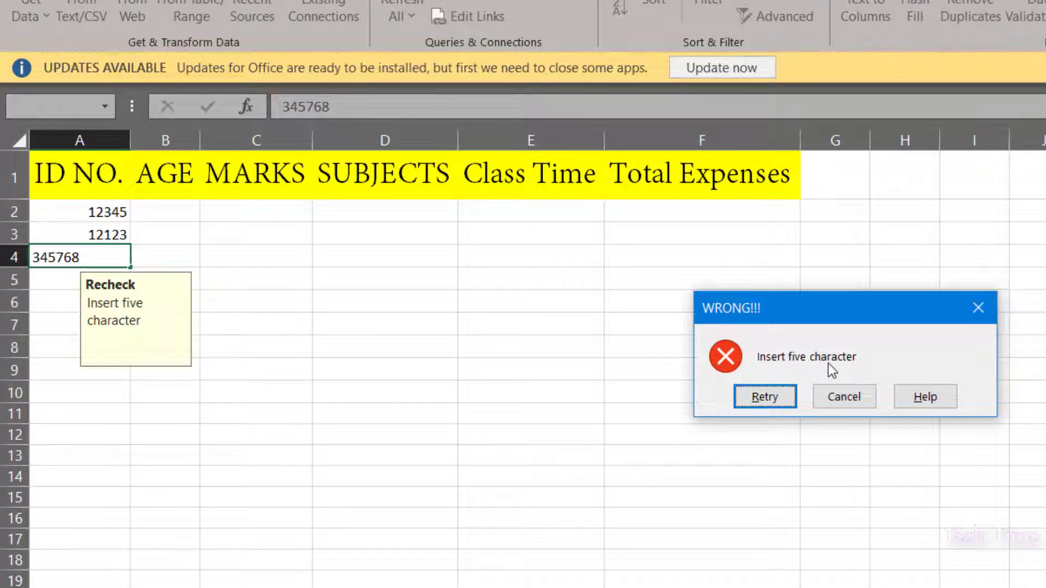
pyautogui.press('Escape')
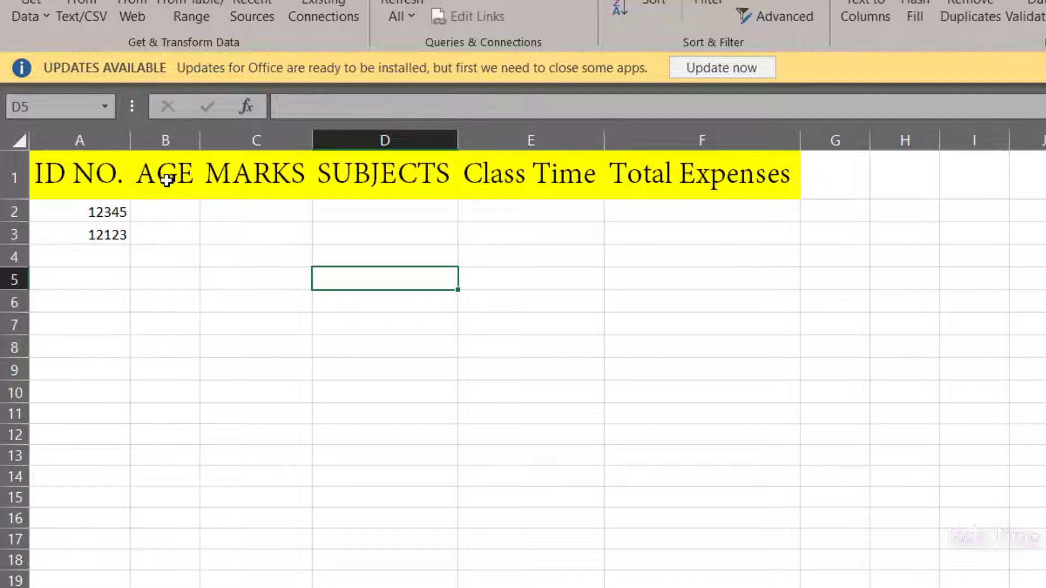
# Restrict the AGE column with data validation to dates between 1/1/1980 and 1/1/2000
pyautogui.click(166, 143)
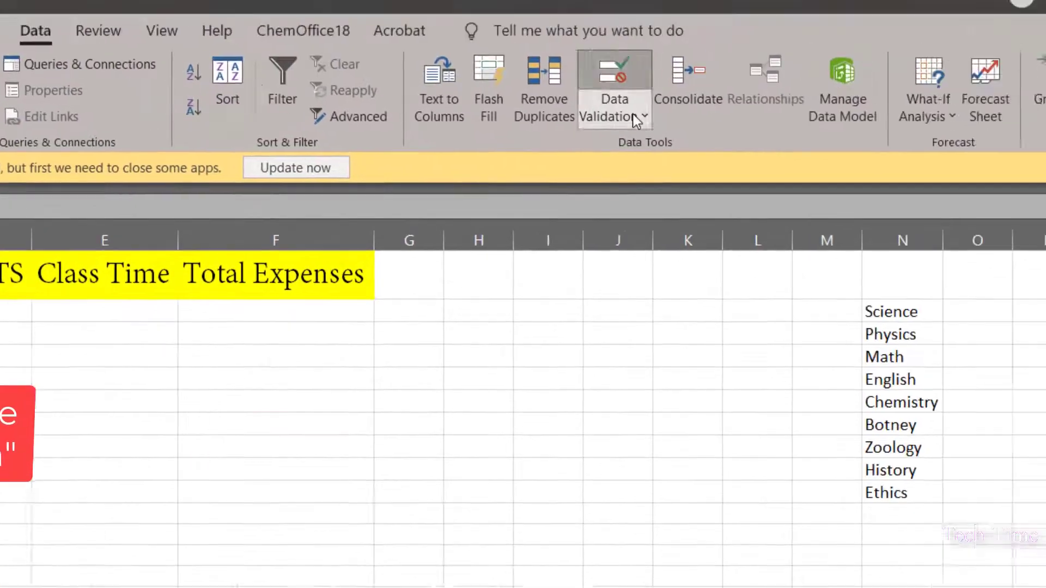
pyautogui.click(1037, 17)
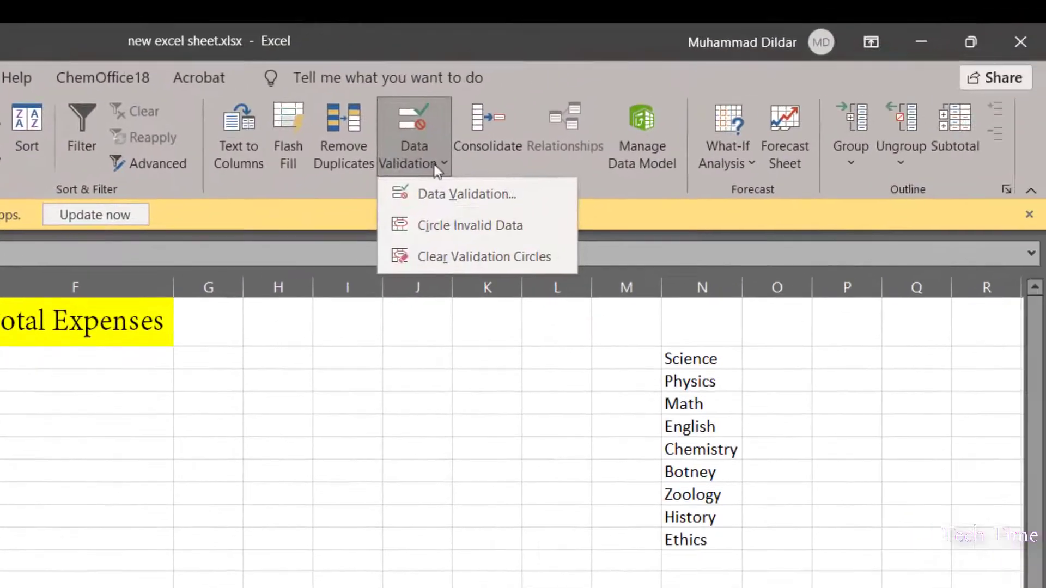
pyautogui.click(450, 195)
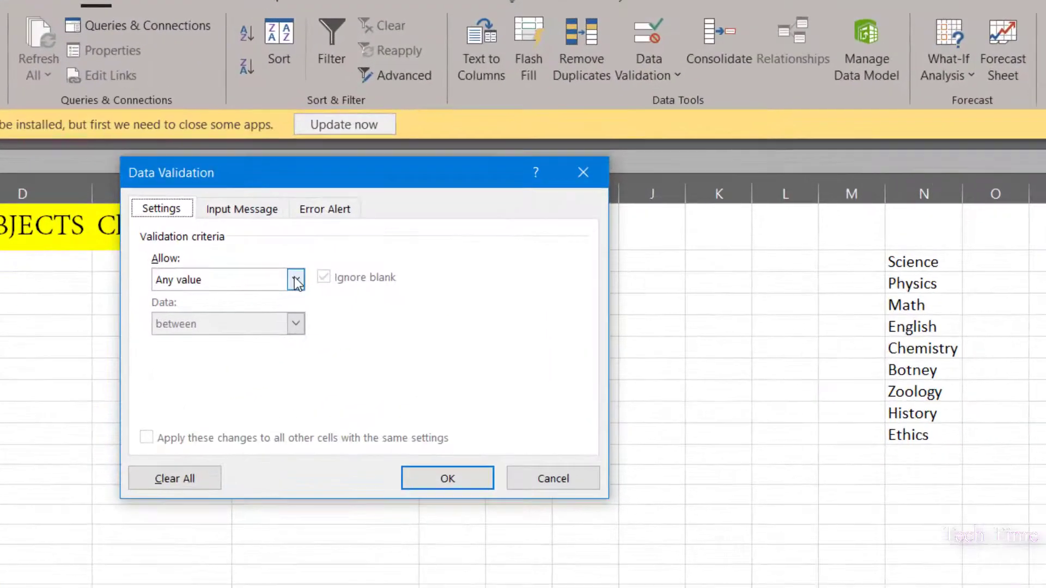
pyautogui.click(294, 279)
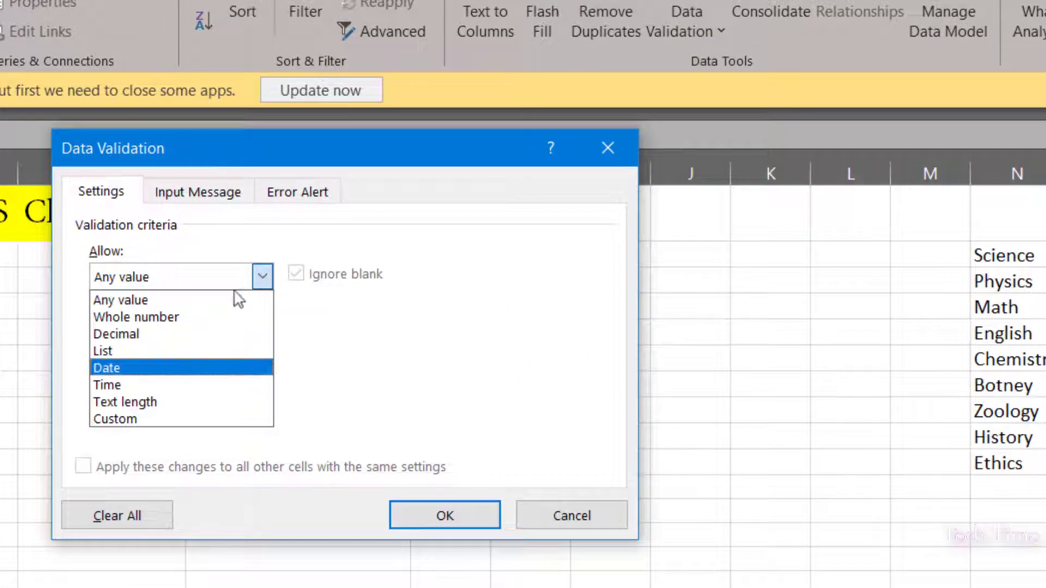
pyautogui.click(112, 367)
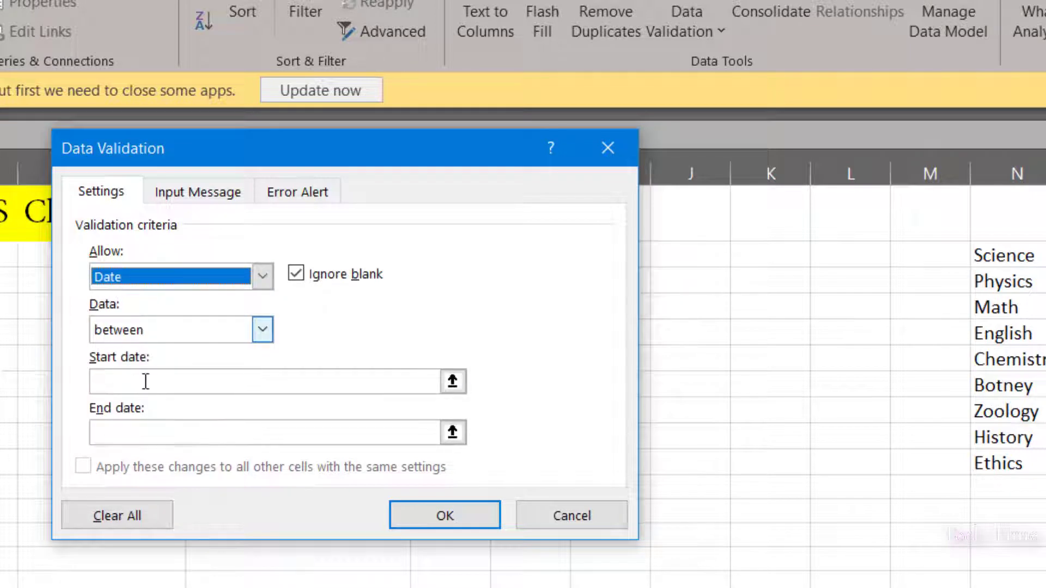
pyautogui.click(146, 380)
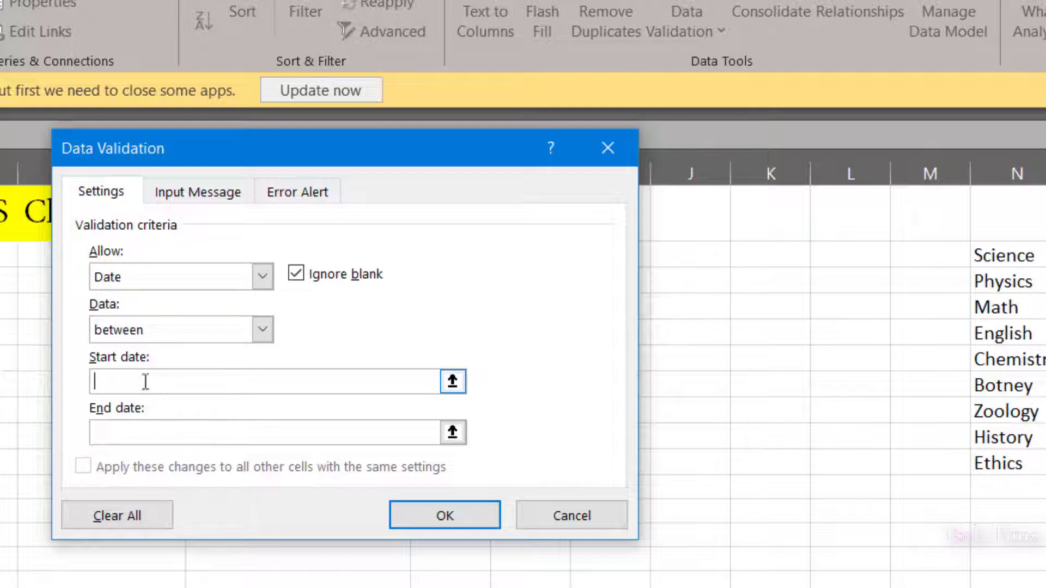
pyautogui.write('1/1/1980')
pyautogui.click(132, 435)
pyautogui.write('1/1/2000')
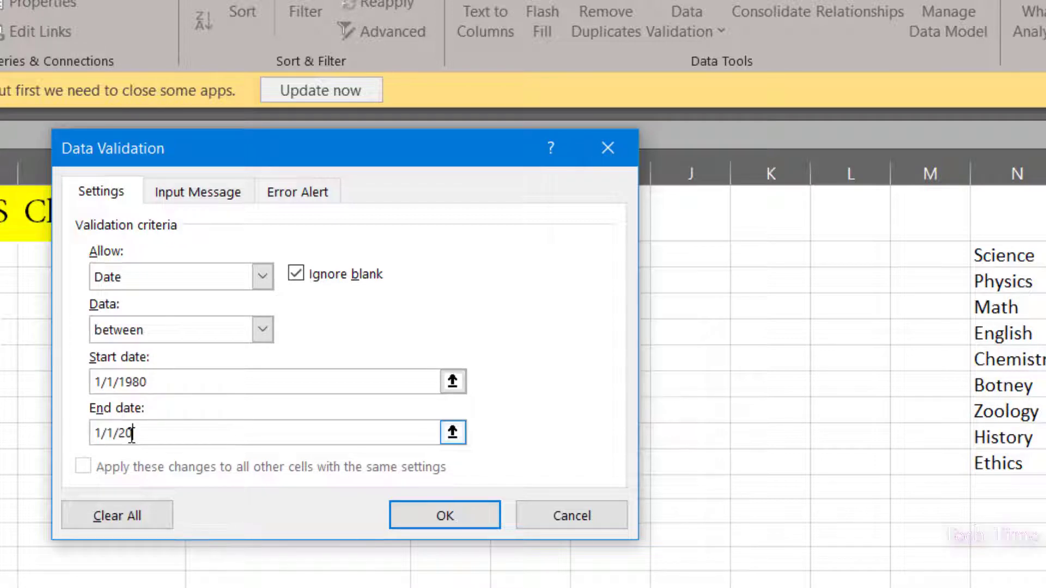
pyautogui.click(434, 515)
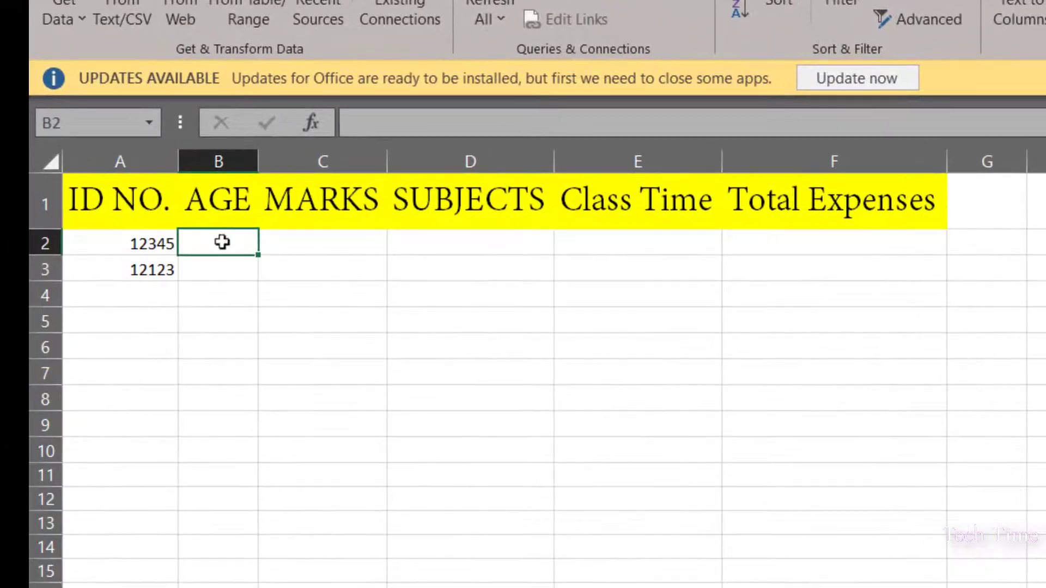
# Enter a date within the allowed range in cell B2 of the AGE column
pyautogui.doubleClick(224, 243)
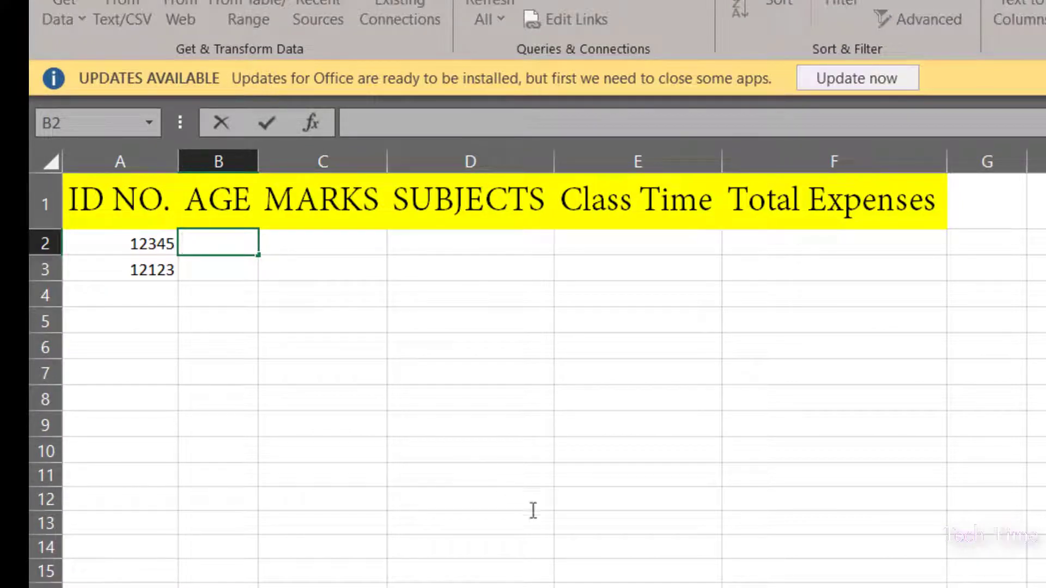
pyautogui.write('1/1/1995')
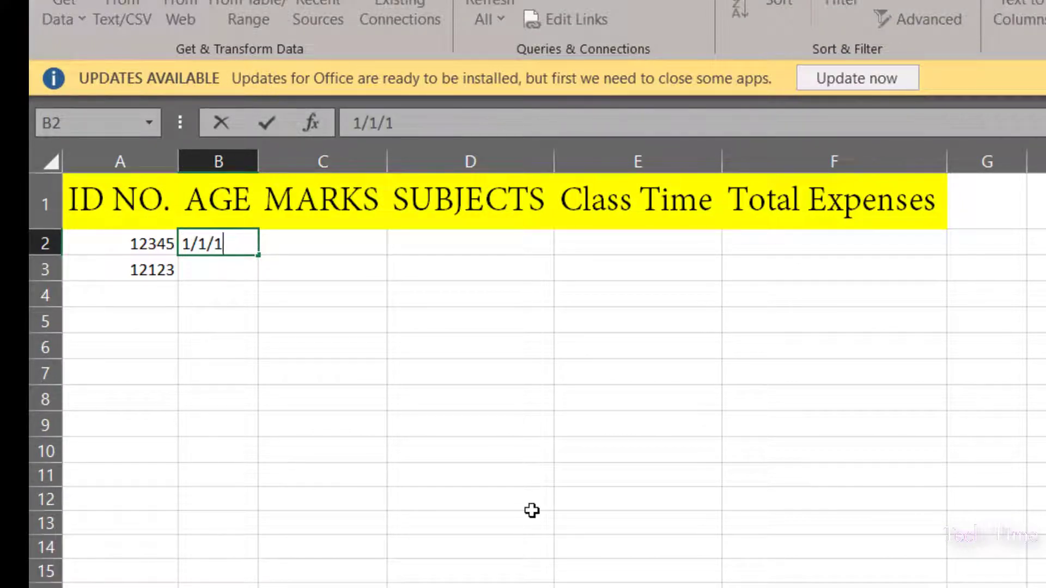
pyautogui.press('Return')
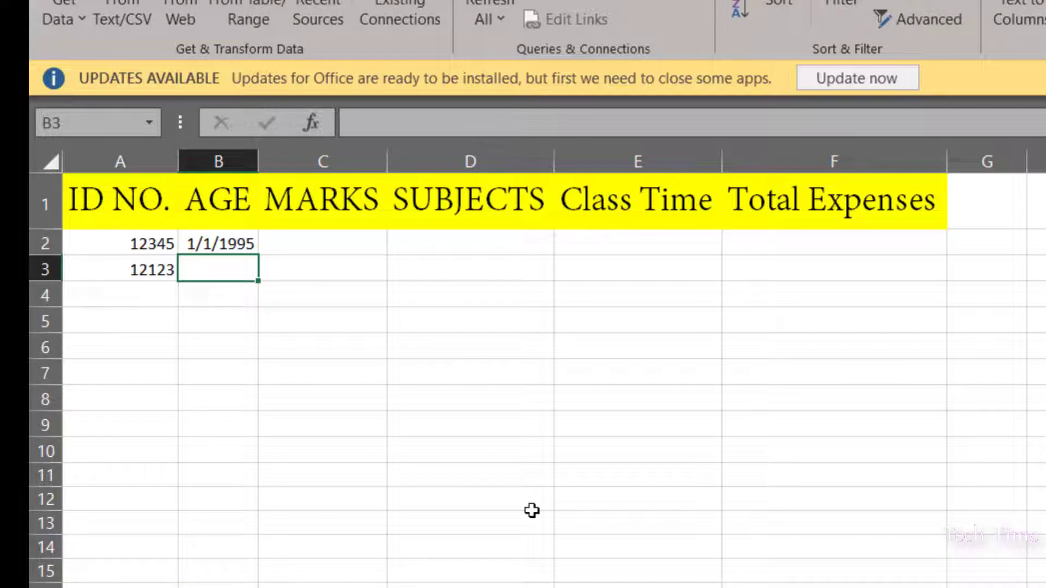
# Try to enter a date earlier than the allowed start date in cell B3, and cancel the entry
pyautogui.doubleClick(227, 280)
pyautogui.write('1/1/')
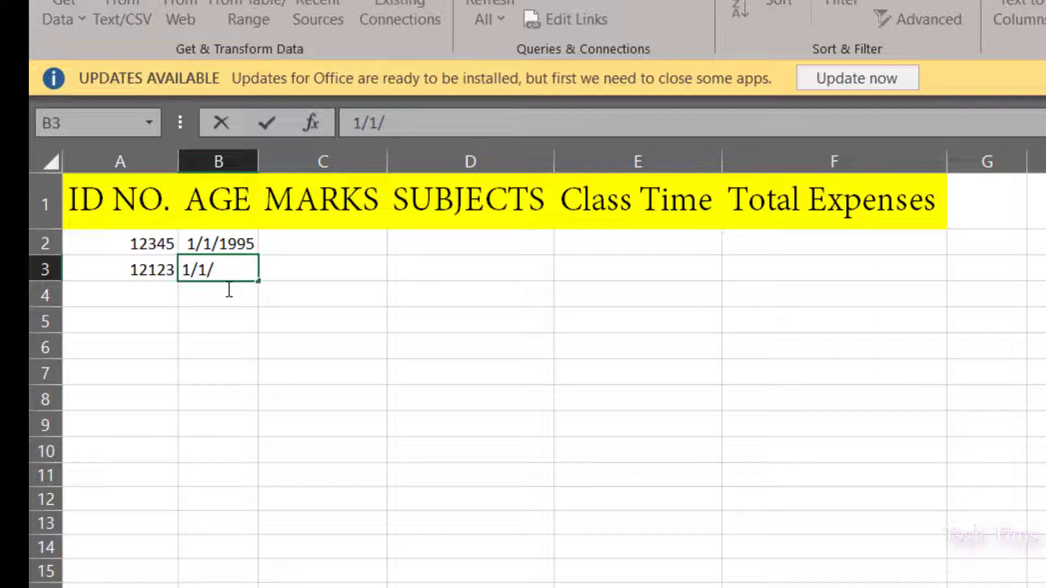
pyautogui.write('1970')
pyautogui.press('Return')
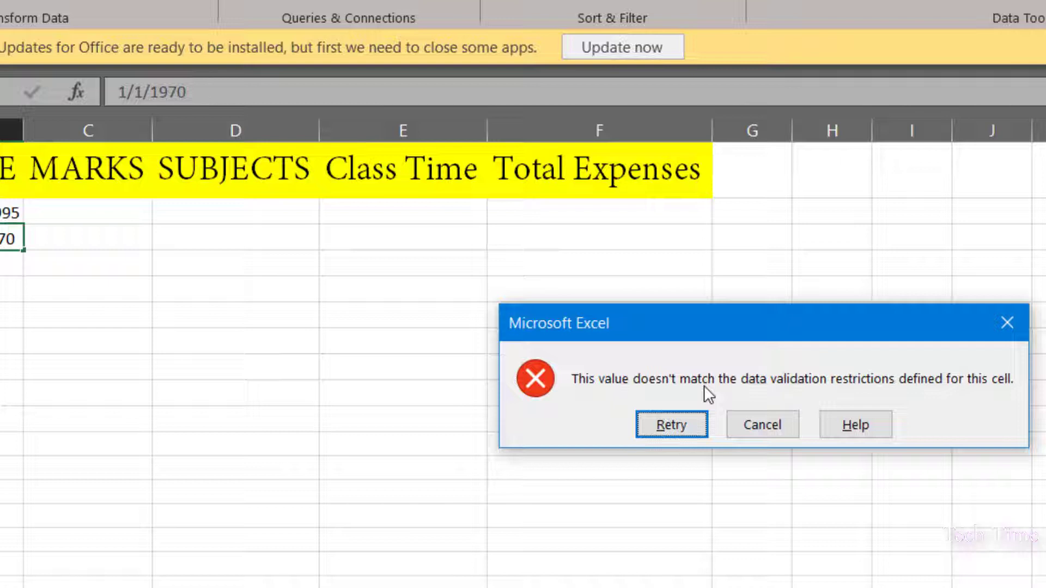
pyautogui.click(763, 425)
# Restrict the MARKS column with data validation to whole numbers greater than or equal to 70
pyautogui.click(88, 133)
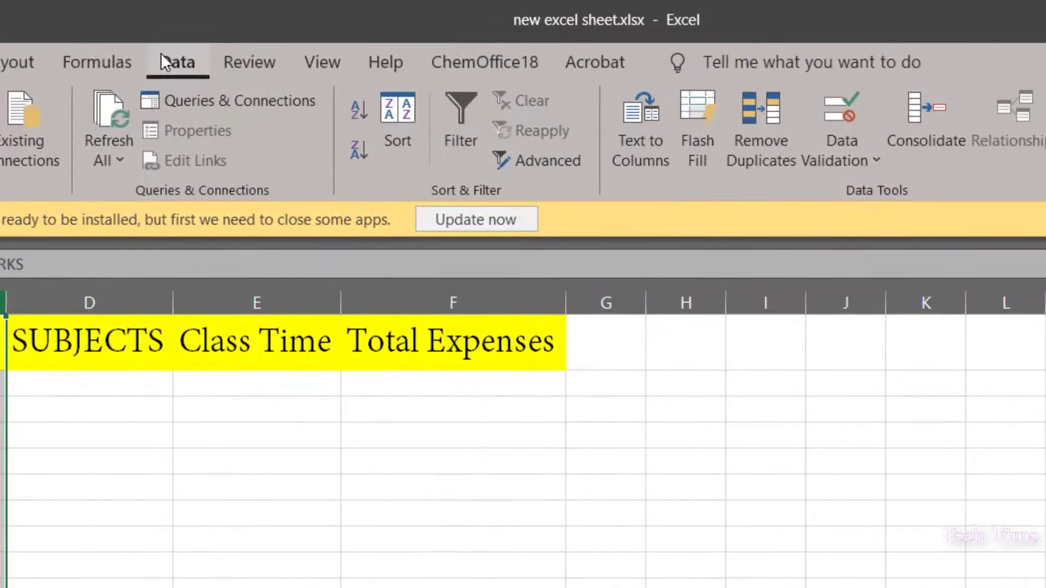
pyautogui.click(858, 155)
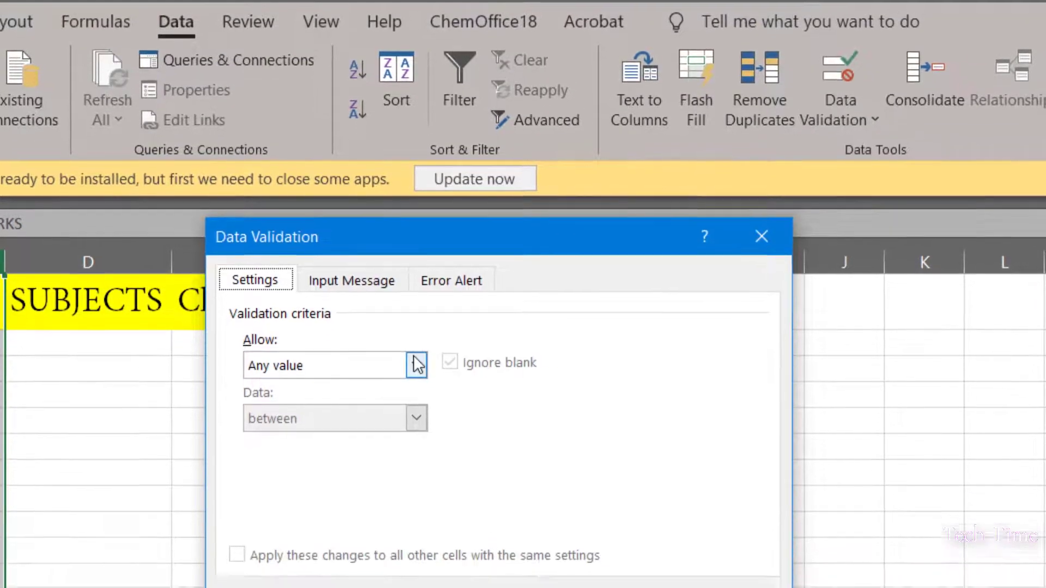
pyautogui.click(416, 406)
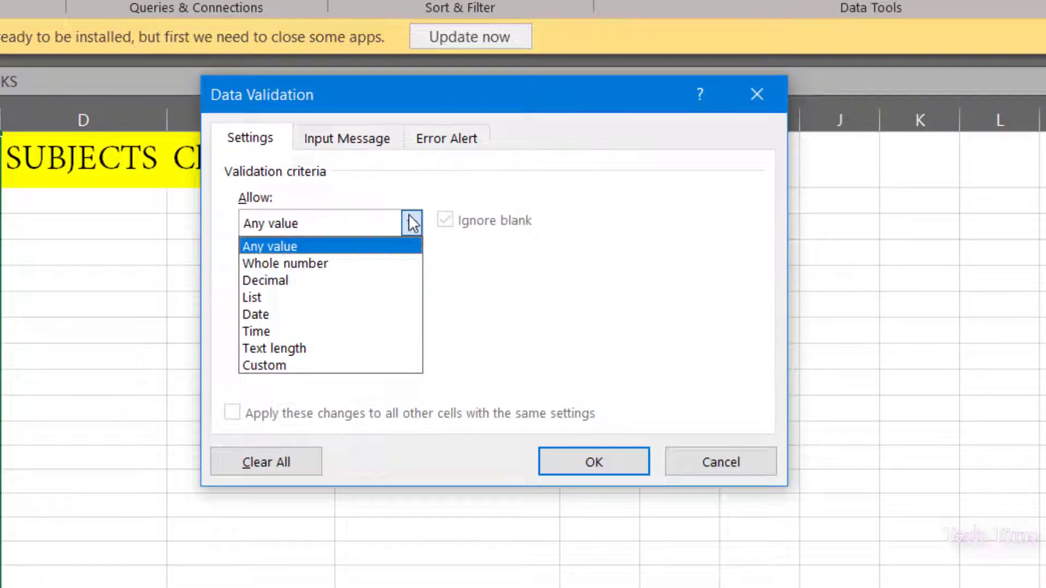
pyautogui.click(322, 265)
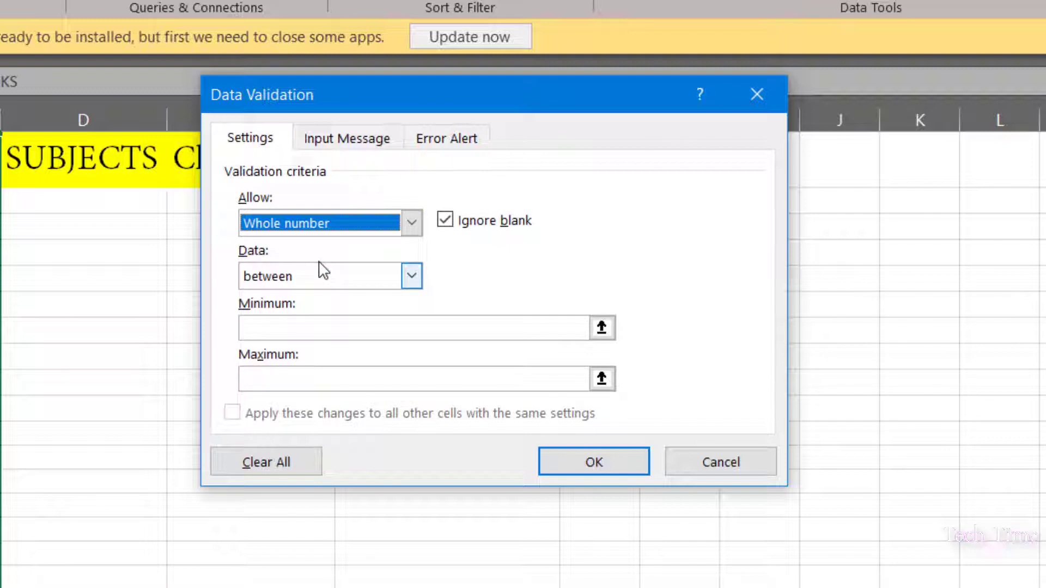
pyautogui.click(320, 272)
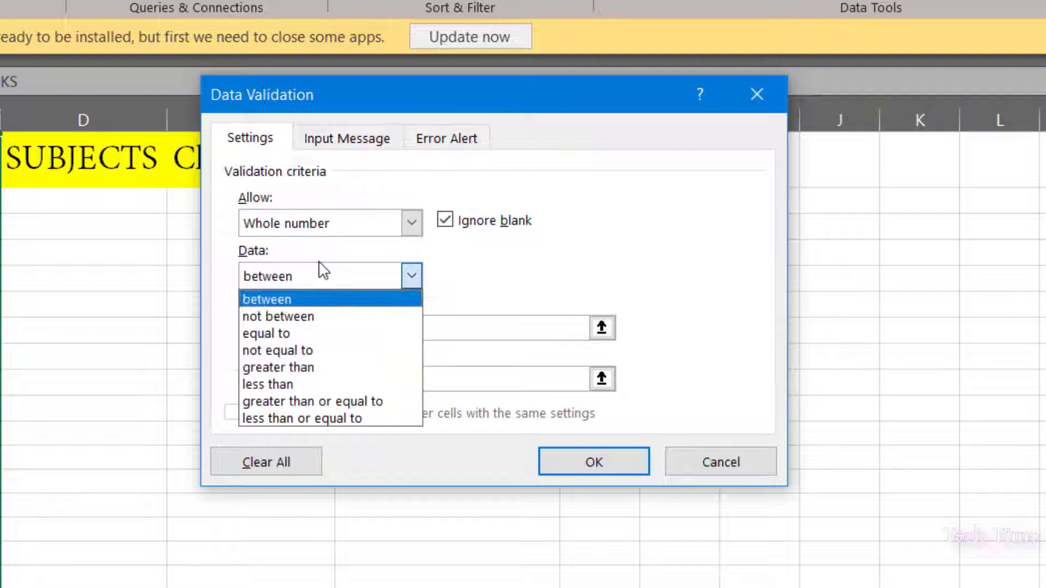
pyautogui.click(338, 401)
pyautogui.write('70')
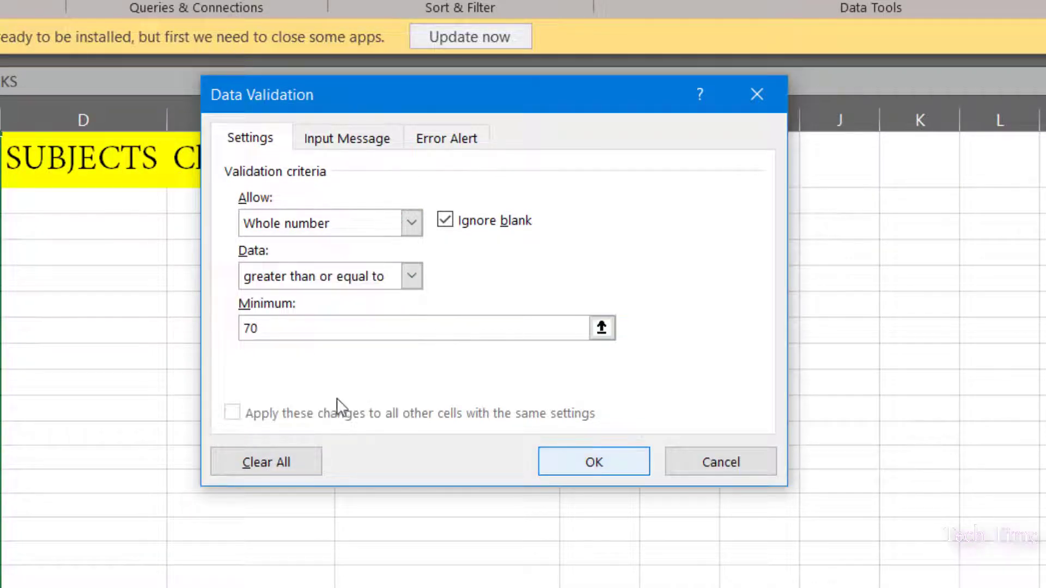
pyautogui.press('Return')
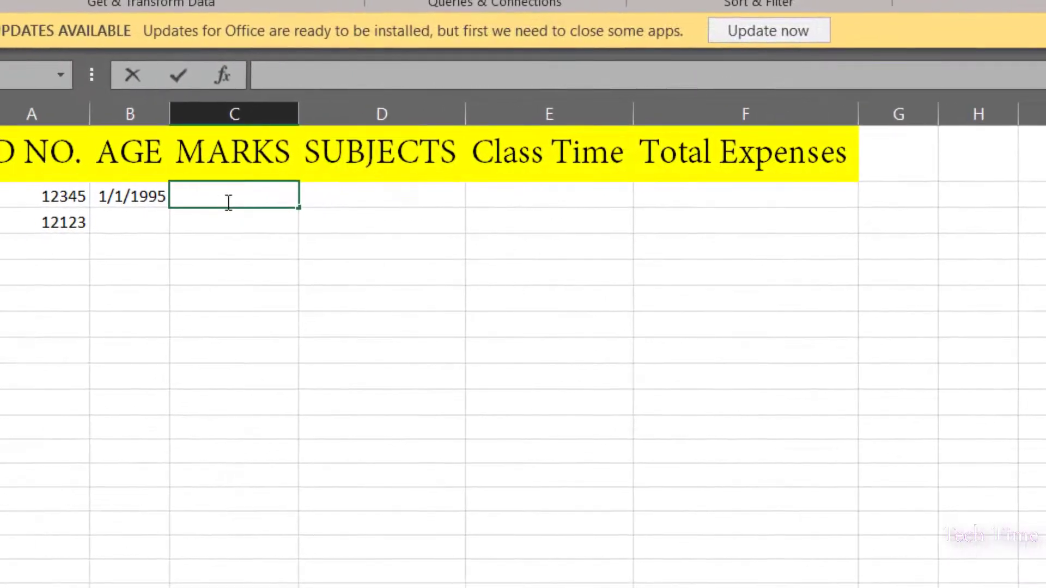
# Enter marks 89 in C2 and 78 in C3, and try the below-minimum value 60 in C4
pyautogui.write('89')
pyautogui.press('Return')
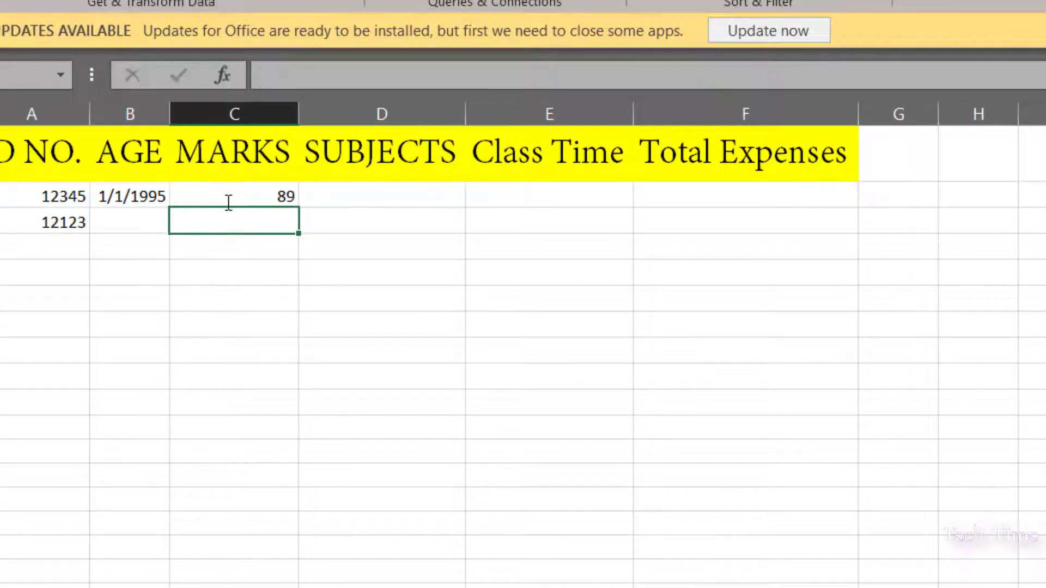
pyautogui.write('78')
pyautogui.press('Return')
pyautogui.write('60')
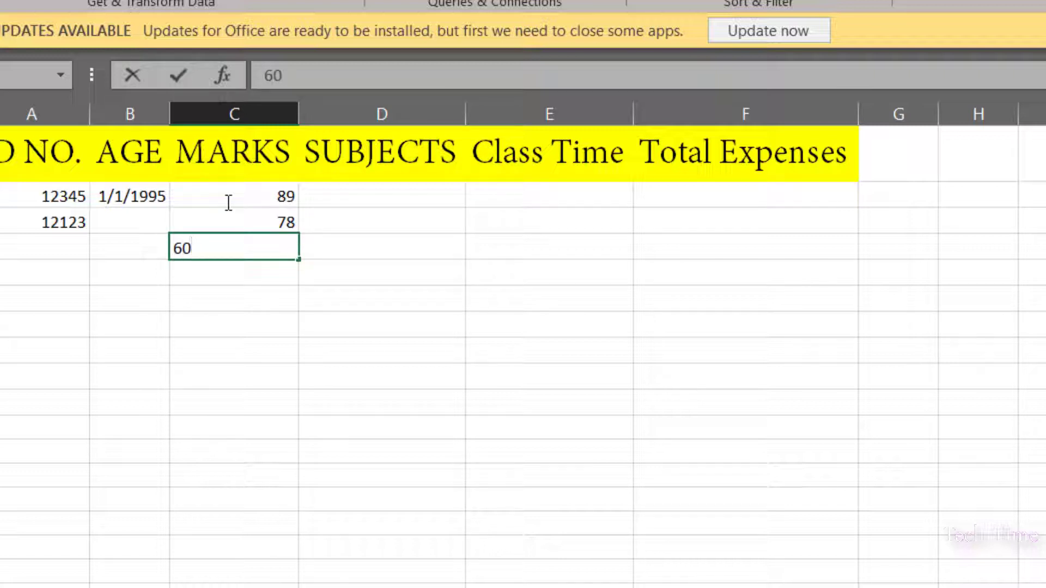
pyautogui.press('Return')
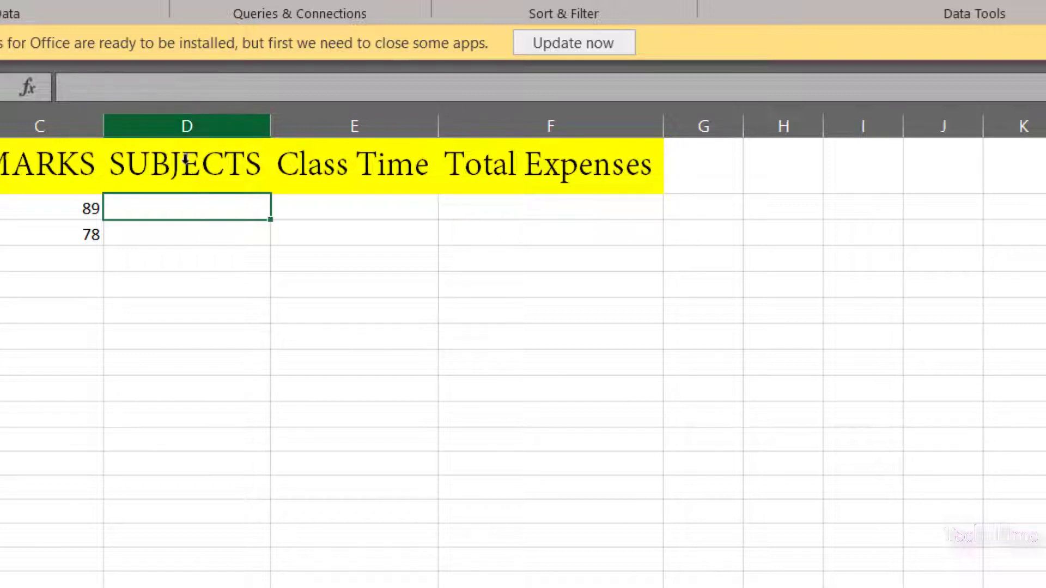
# Give the SUBJECTS column a list validation with the subject names in =$N$2:$N$10 as its source
pyautogui.click(185, 123)
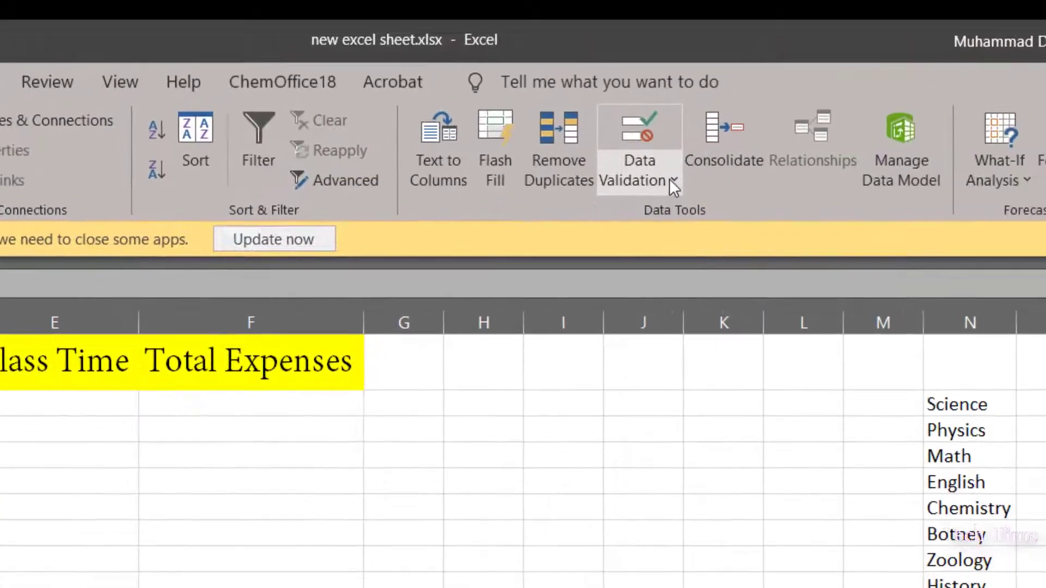
pyautogui.click(669, 181)
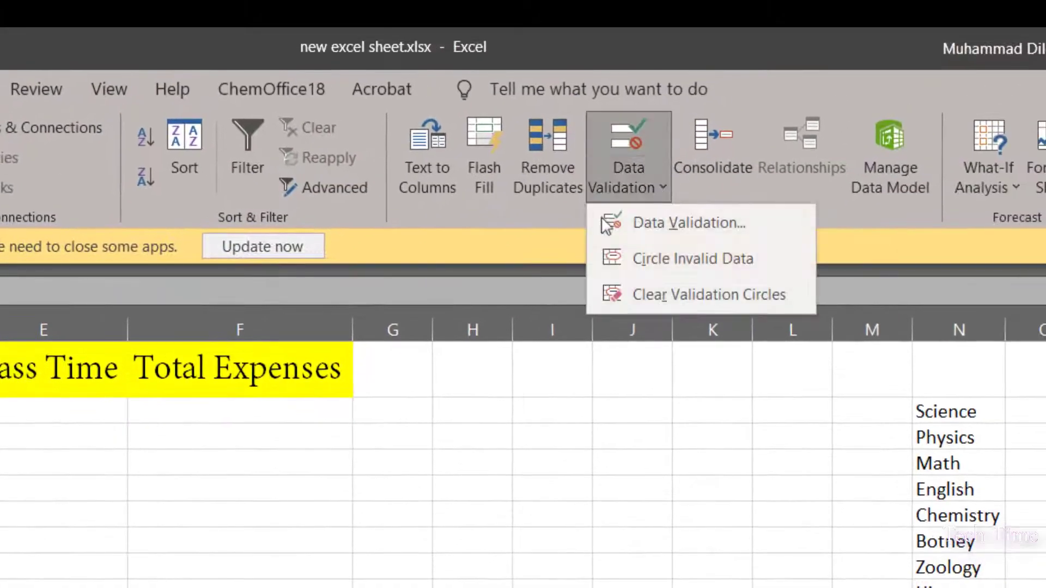
pyautogui.click(605, 224)
pyautogui.click(296, 205)
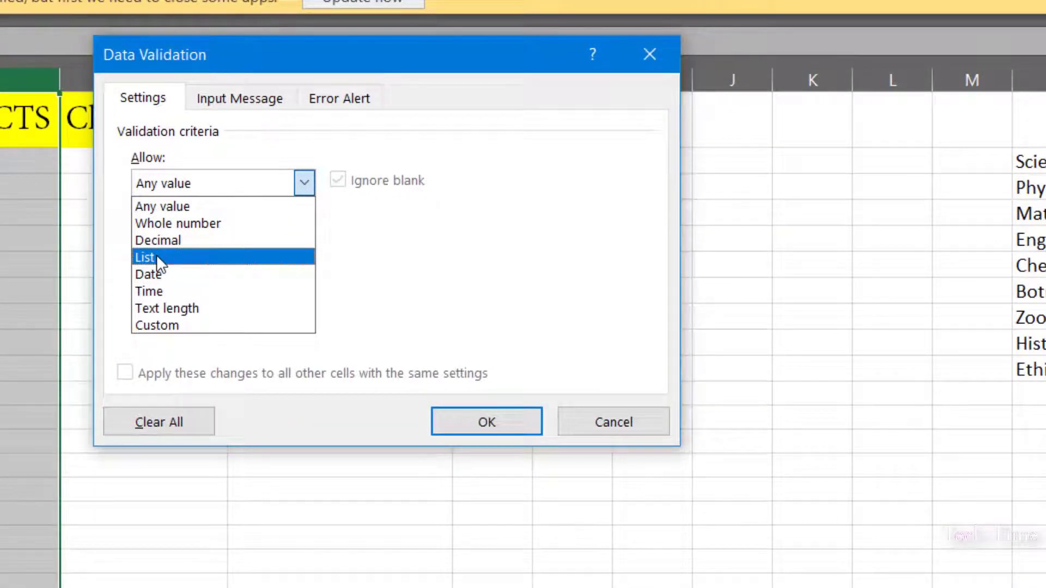
pyautogui.click(156, 256)
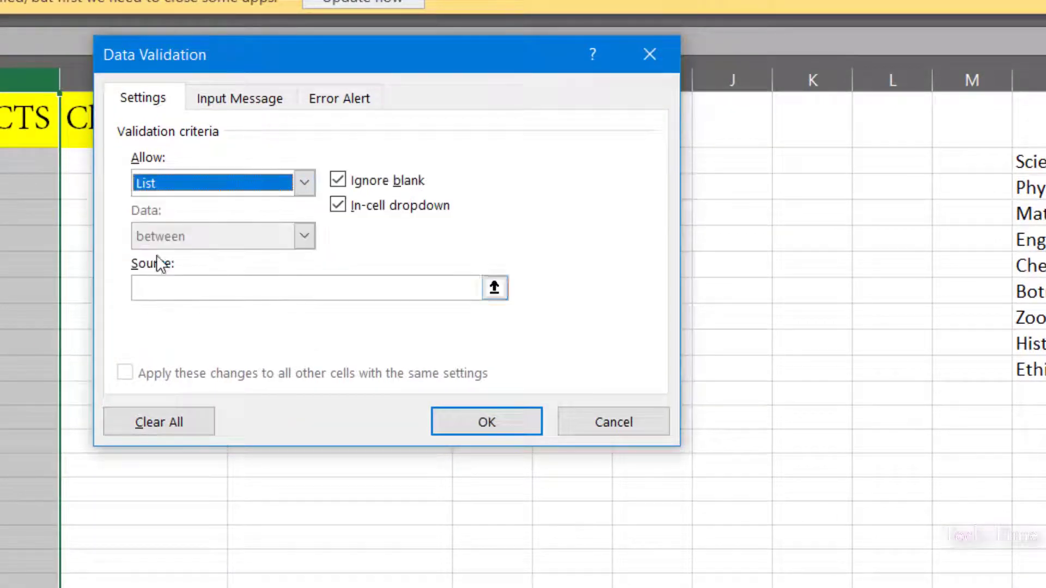
pyautogui.click(147, 288)
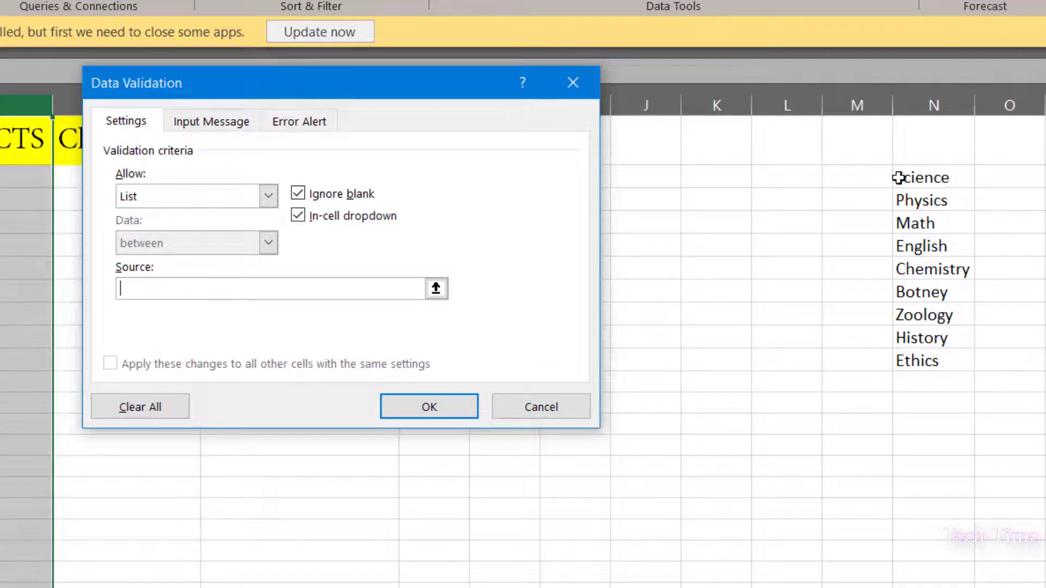
pyautogui.moveTo(898, 178); pyautogui.dragTo(932, 360)
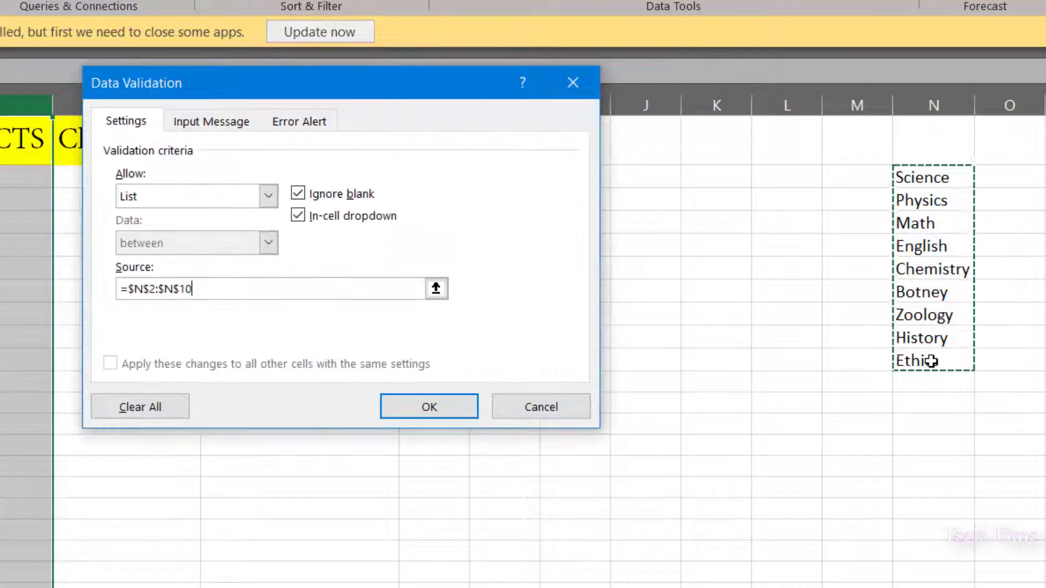
pyautogui.click(408, 411)
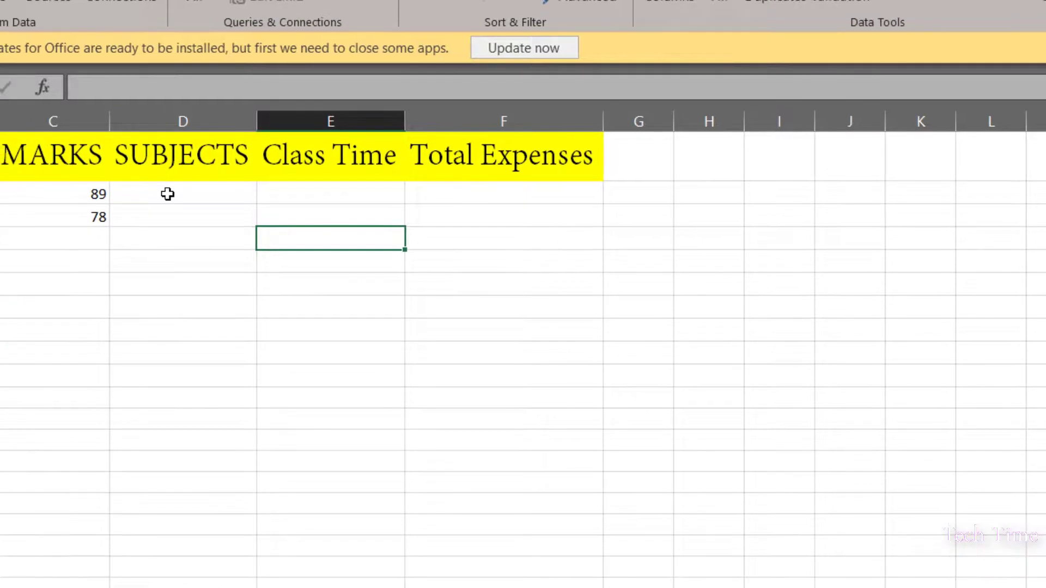
# Choose Math for D2, Botney for D3 and Chemistry for D4 from the SUBJECTS column's in-cell list
pyautogui.click(167, 194)
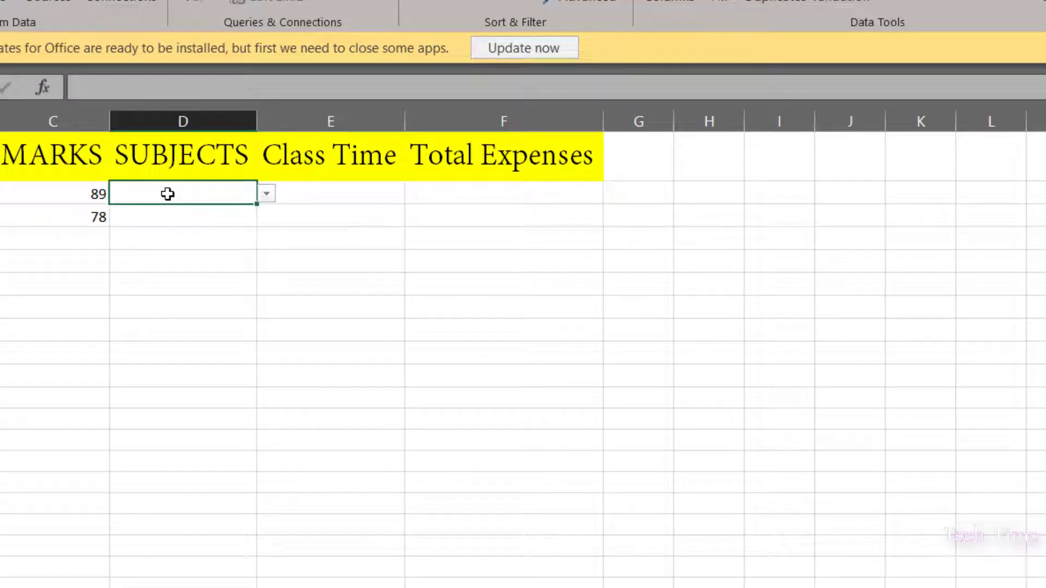
pyautogui.click(265, 194)
pyautogui.moveTo(263, 248); pyautogui.dragTo(261, 225)
pyautogui.click(128, 243)
pyautogui.click(173, 221)
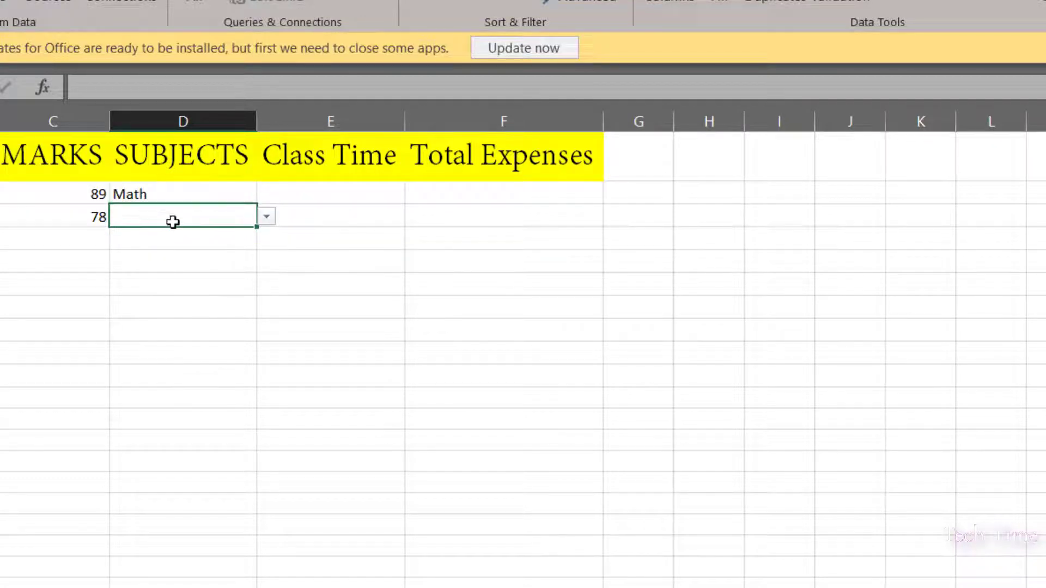
pyautogui.click(269, 219)
pyautogui.click(175, 310)
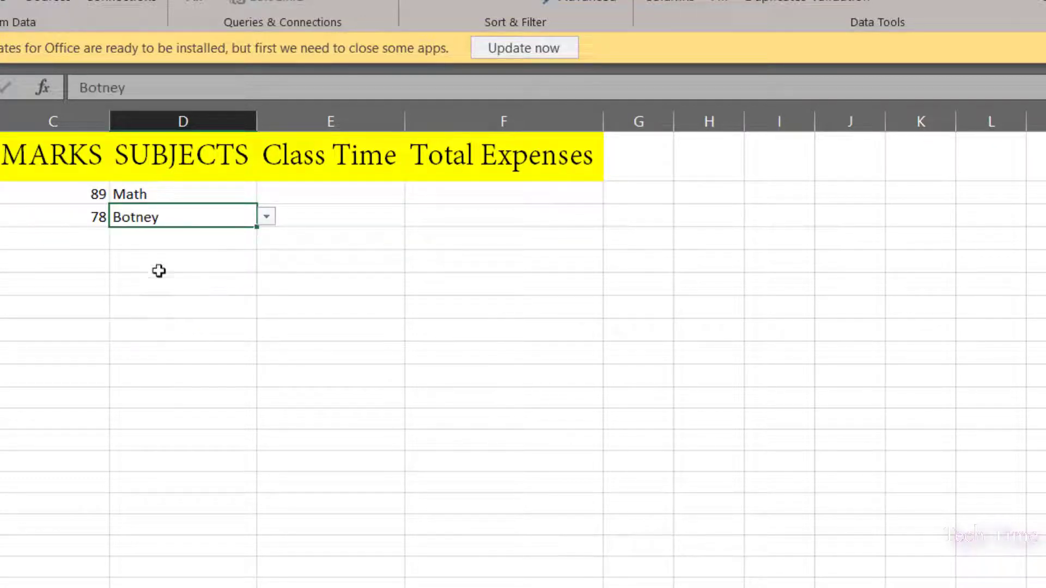
pyautogui.click(147, 238)
pyautogui.click(267, 239)
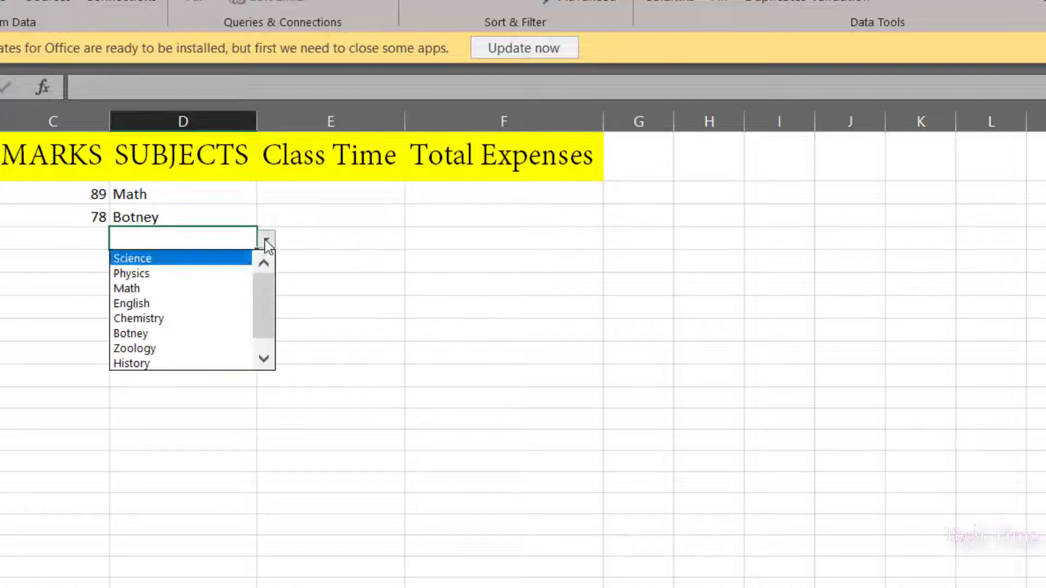
pyautogui.click(196, 319)
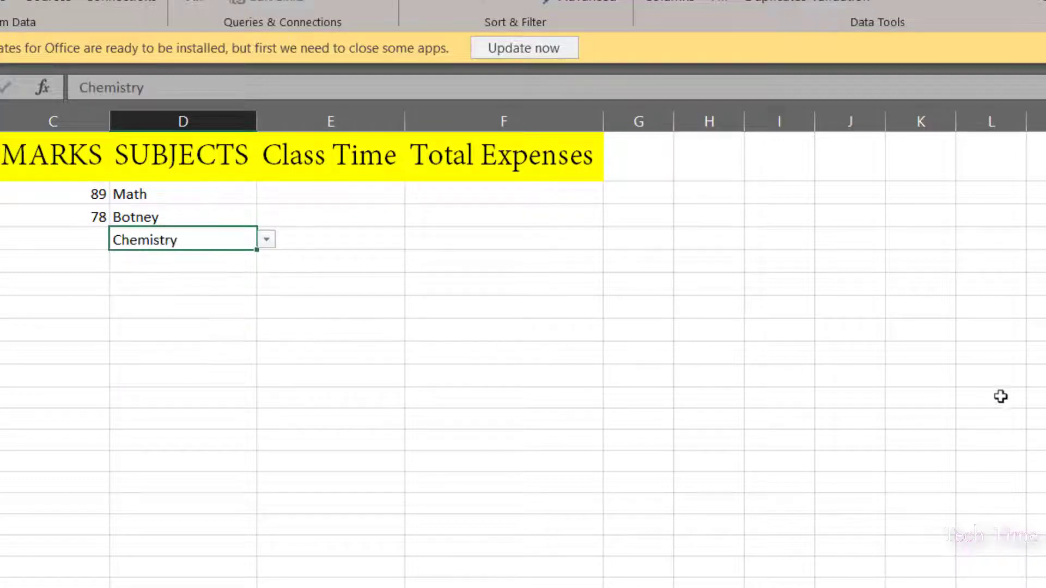
# Add political Science in N11, directly below Ethics in the subject source list
pyautogui.click(887, 418)
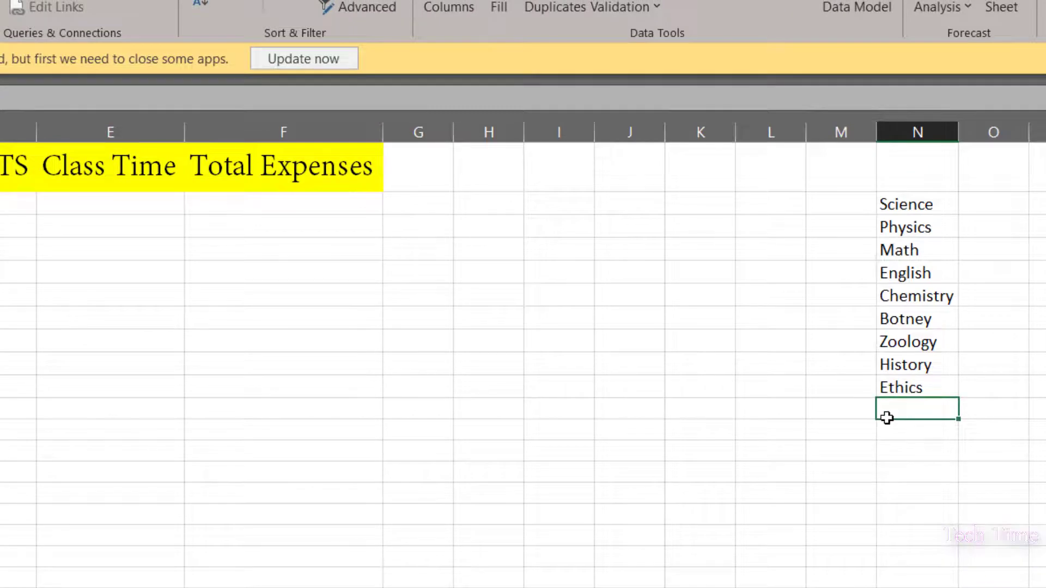
pyautogui.write('political Scienc')
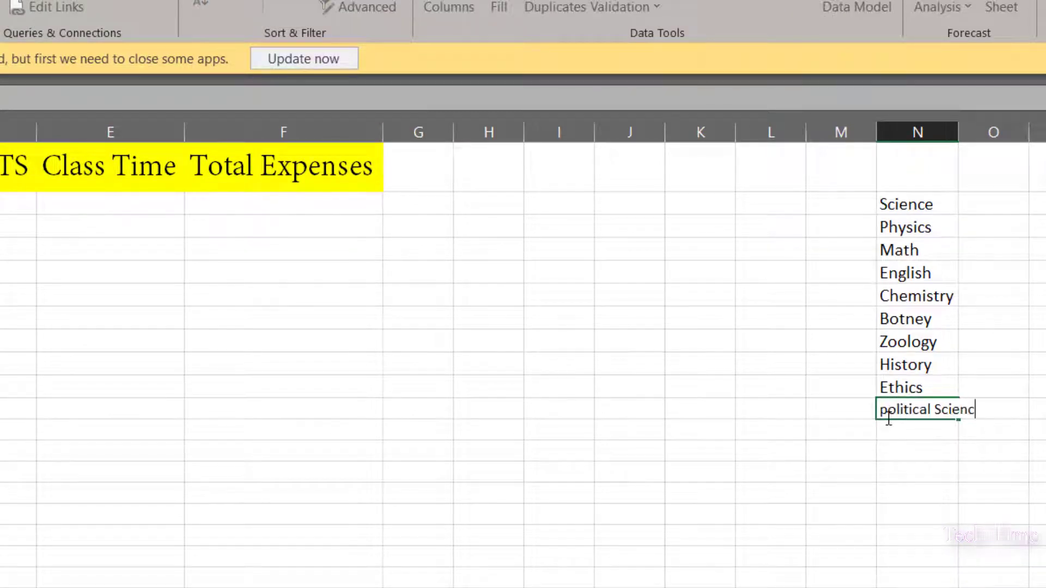
pyautogui.write('e')
pyautogui.click(419, 365)
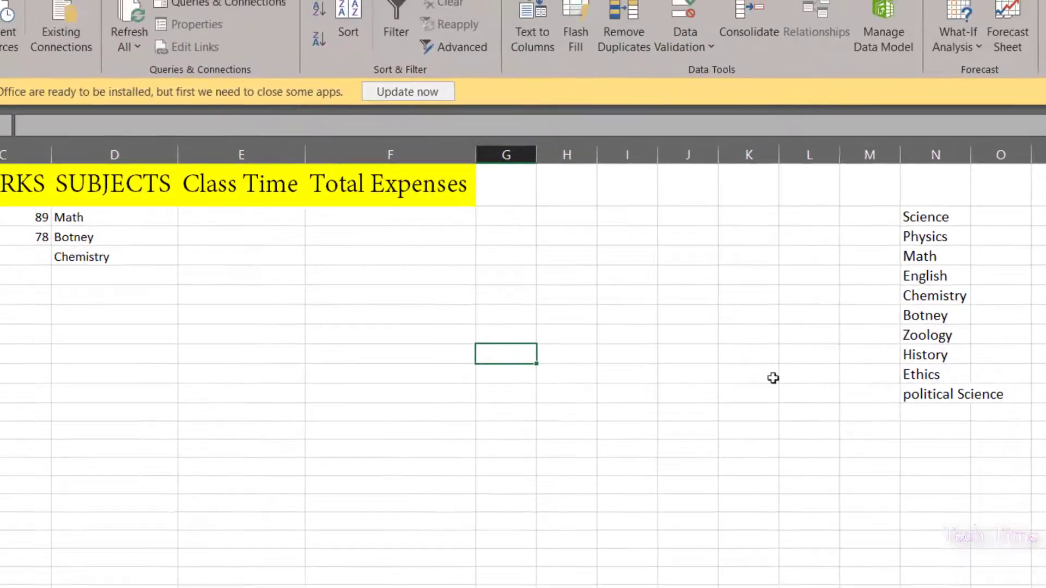
# Look through the in-cell list of D5 for the newly added subject
pyautogui.click(156, 275)
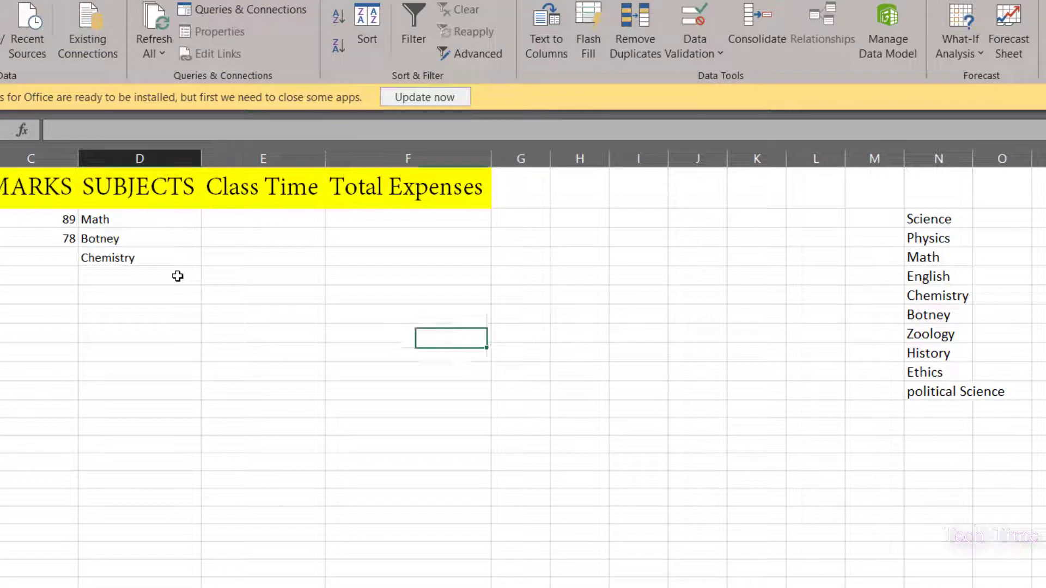
pyautogui.click(211, 279)
pyautogui.moveTo(207, 319); pyautogui.dragTo(205, 344)
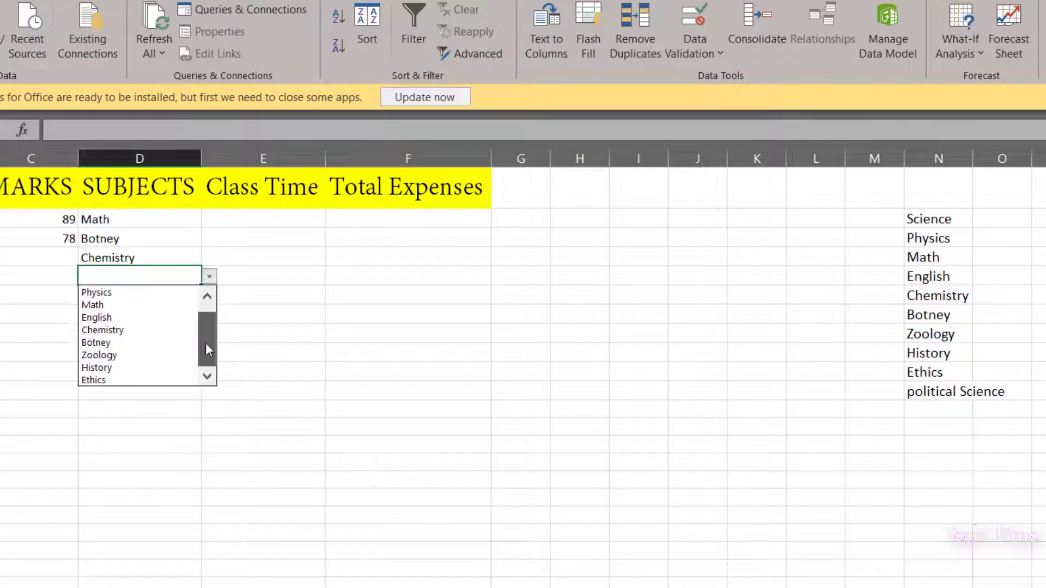
pyautogui.click(435, 307)
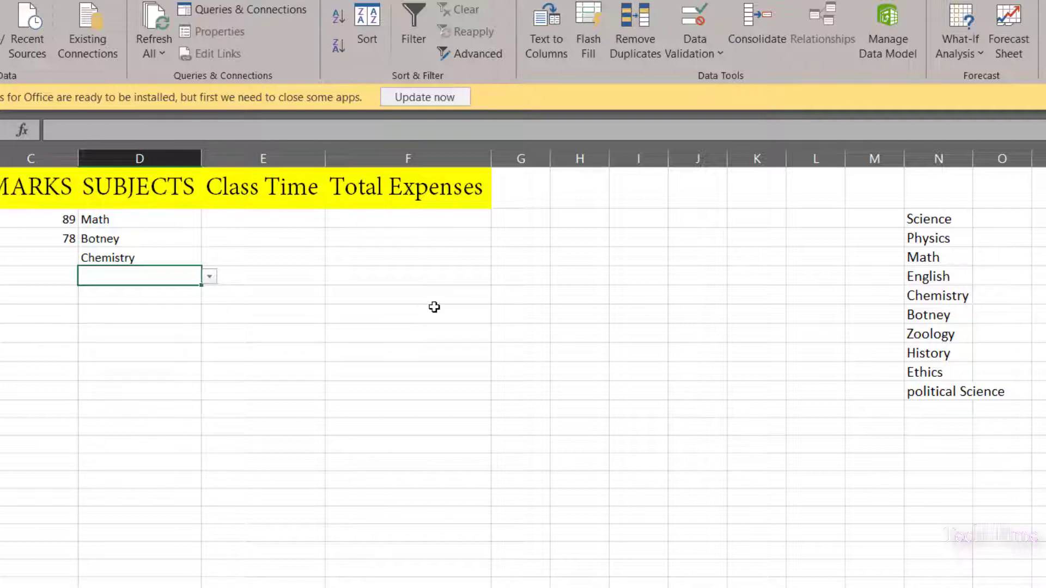
# Move political Science above Ethics in the subject source list and check for it in D5's in-cell list
pyautogui.click(932, 398)
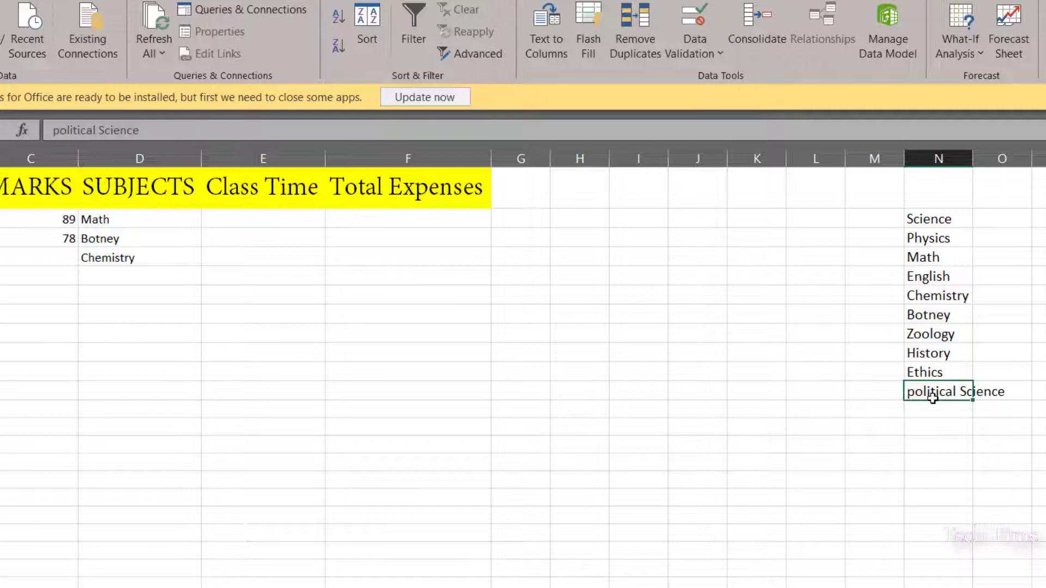
pyautogui.moveTo(934, 402); pyautogui.dragTo(948, 368)
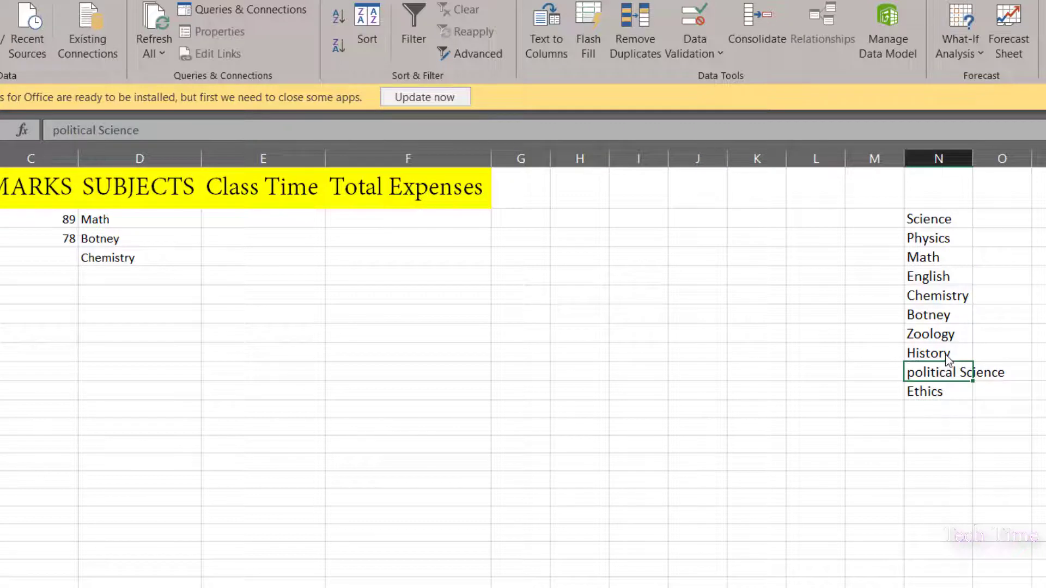
pyautogui.click(162, 279)
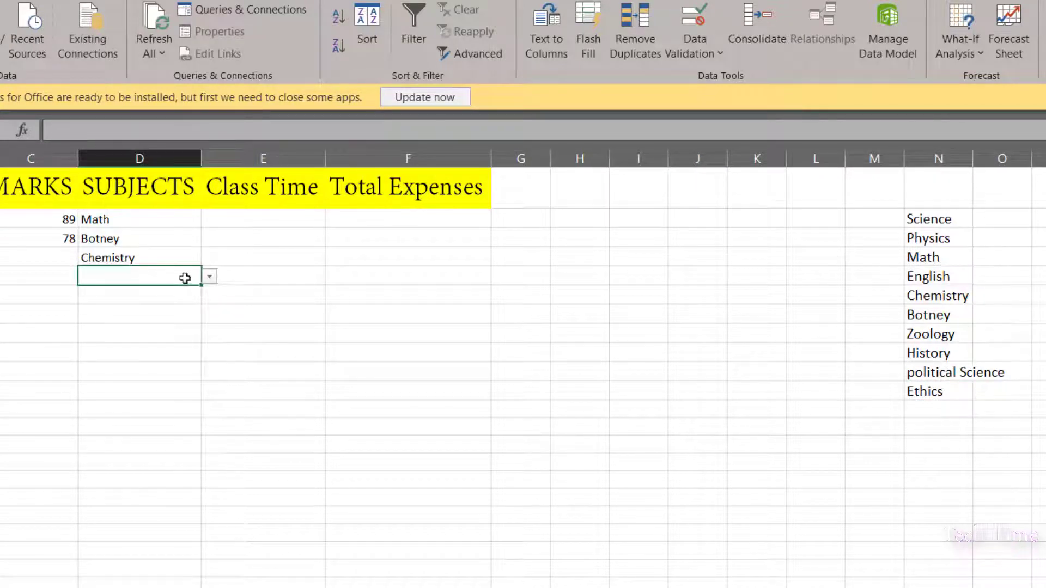
pyautogui.click(210, 278)
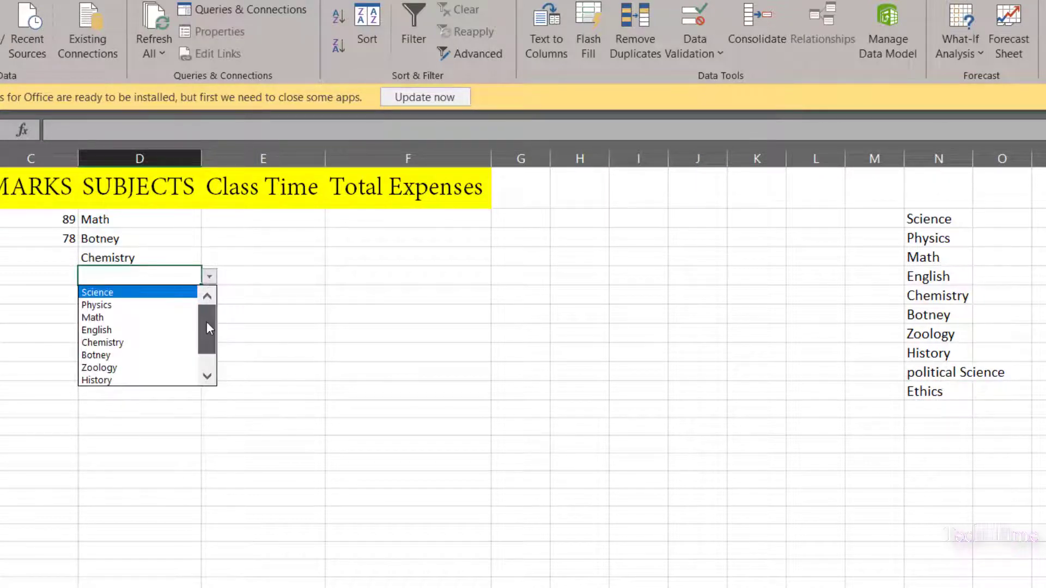
pyautogui.scroll(-1, 207, 321)
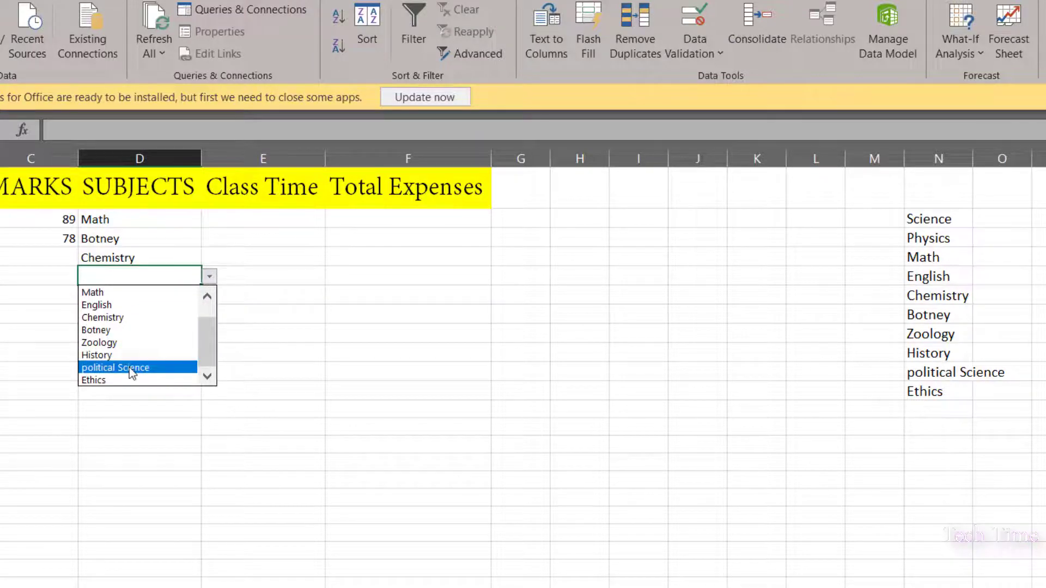
# Restrict the Class Time column with data validation to times between 10:00 and 11:00
pyautogui.click(241, 215)
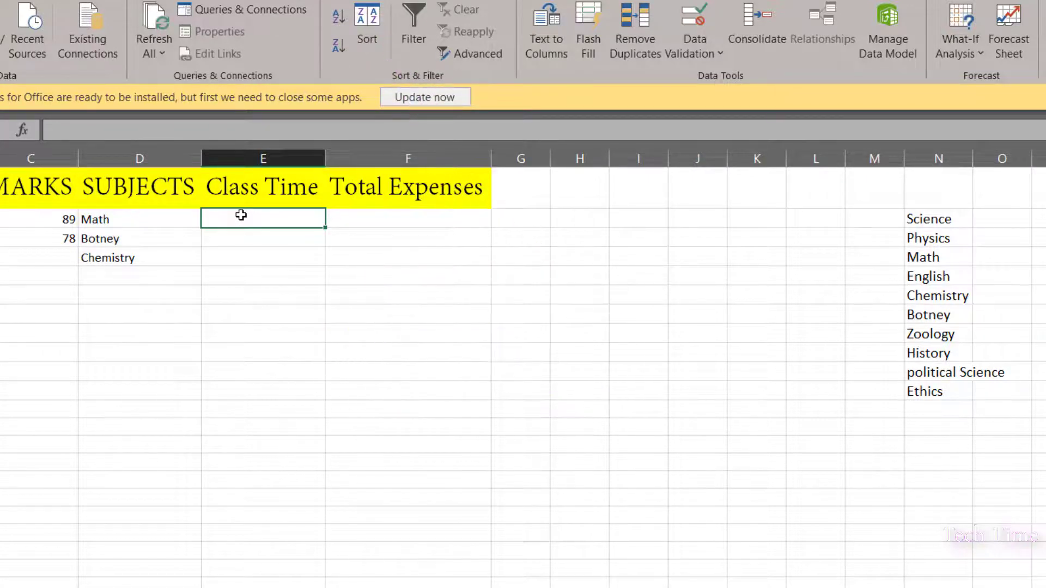
pyautogui.click(263, 159)
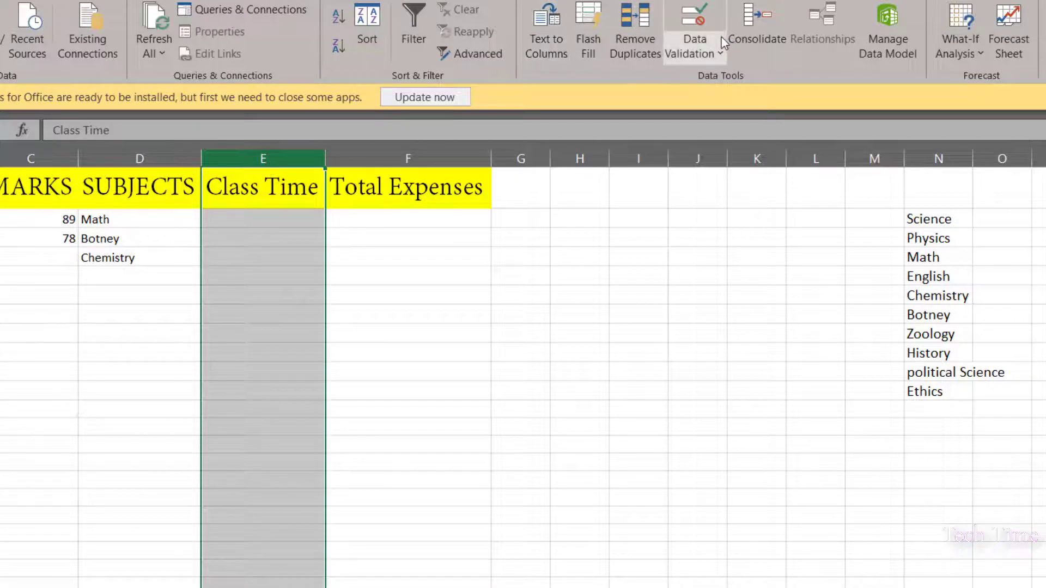
pyautogui.click(695, 55)
pyautogui.click(381, 236)
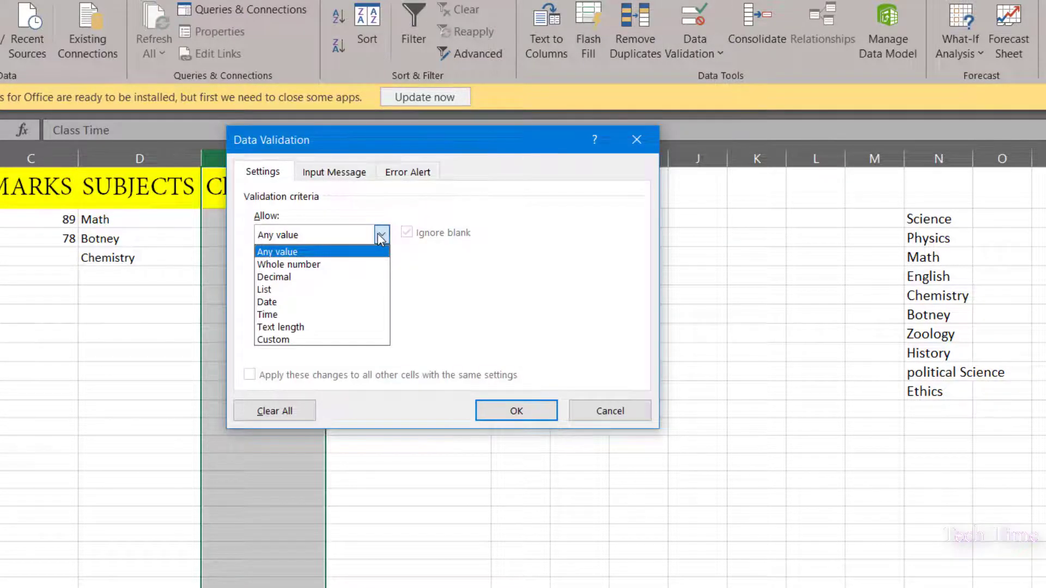
pyautogui.click(279, 314)
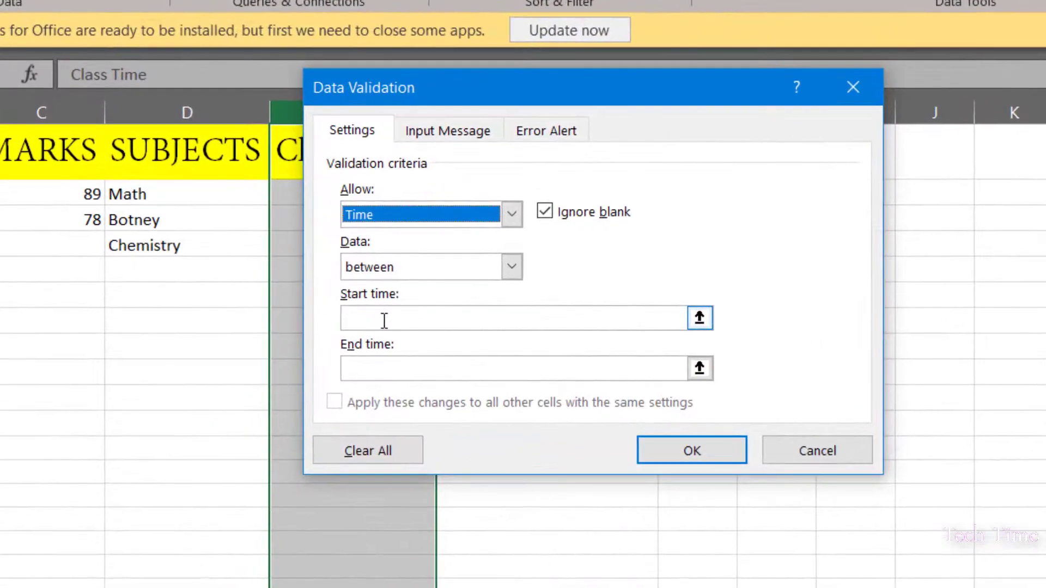
pyautogui.click(287, 313)
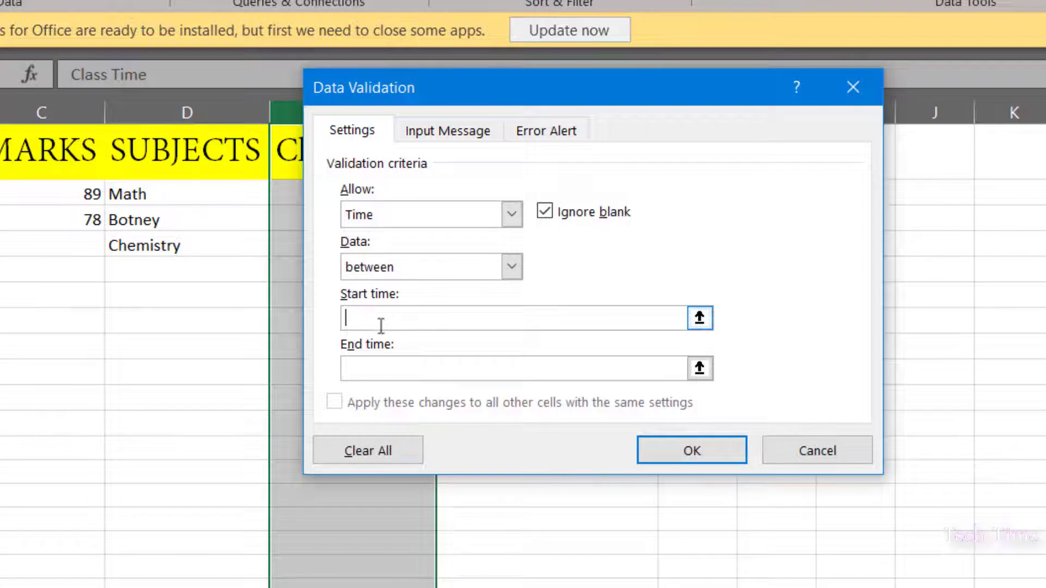
pyautogui.write('10:00')
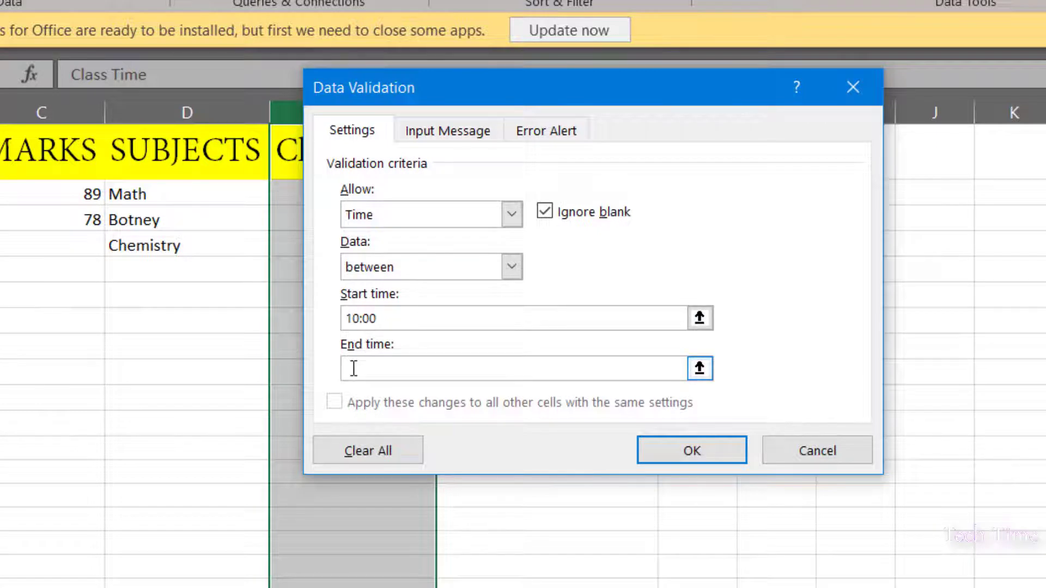
pyautogui.click(354, 368)
pyautogui.write('11:00')
pyautogui.click(706, 451)
# Enter 10:15 as the class time in E2 and try the out-of-range time 12:25 in E3
pyautogui.click(352, 197)
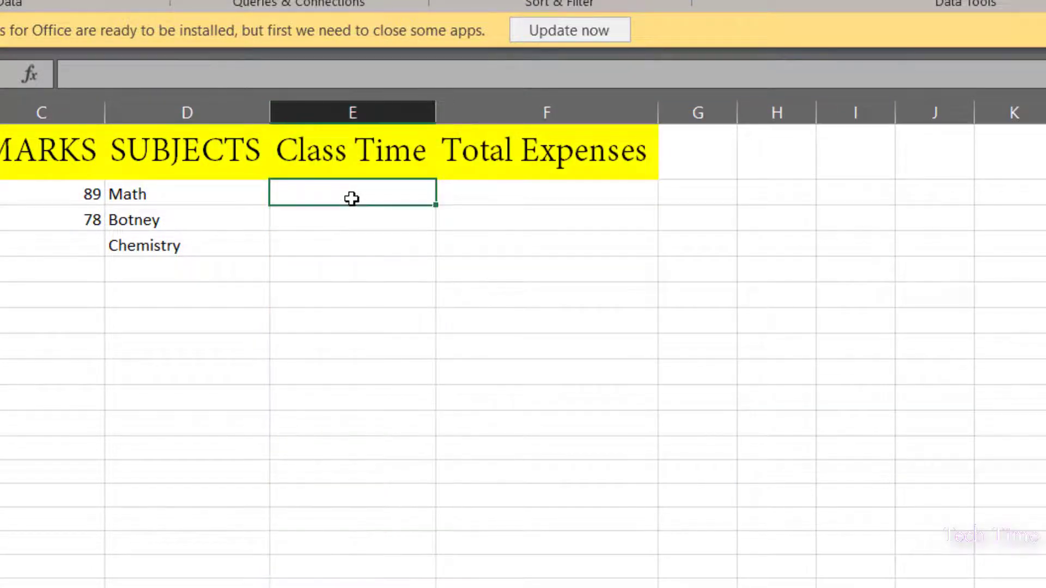
pyautogui.write('10:15')
pyautogui.hotkey('ctrl', 'Return')
pyautogui.press('Return')
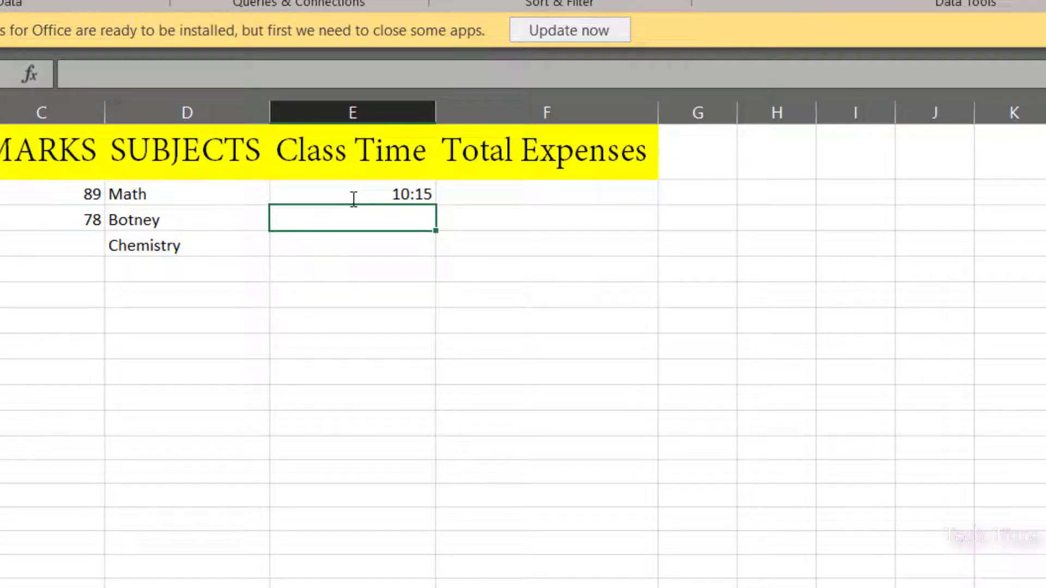
pyautogui.doubleClick(388, 220)
pyautogui.write('12:25')
pyautogui.press('Return')
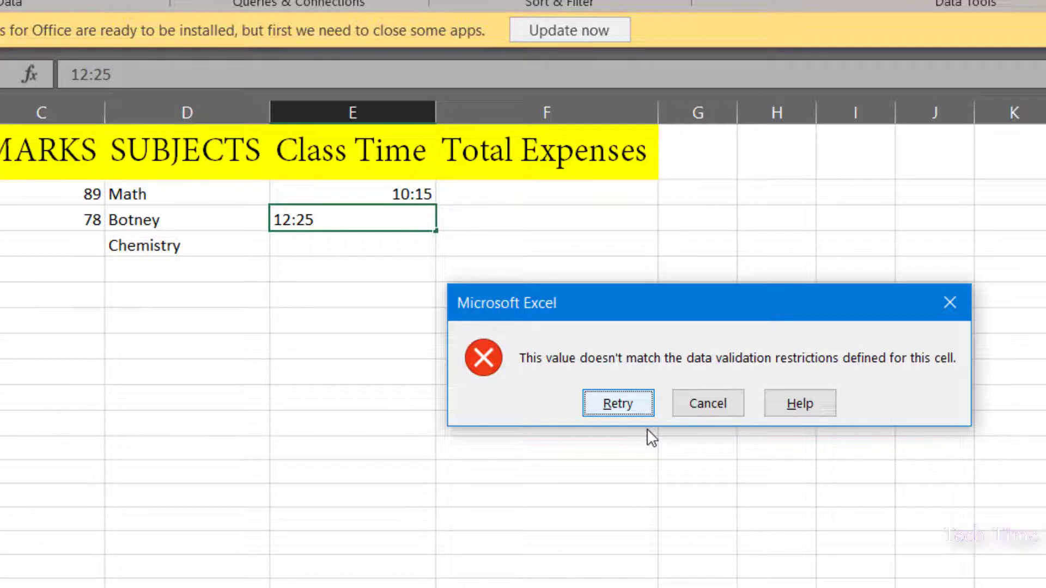
pyautogui.press('Escape')
pyautogui.click(831, 283)
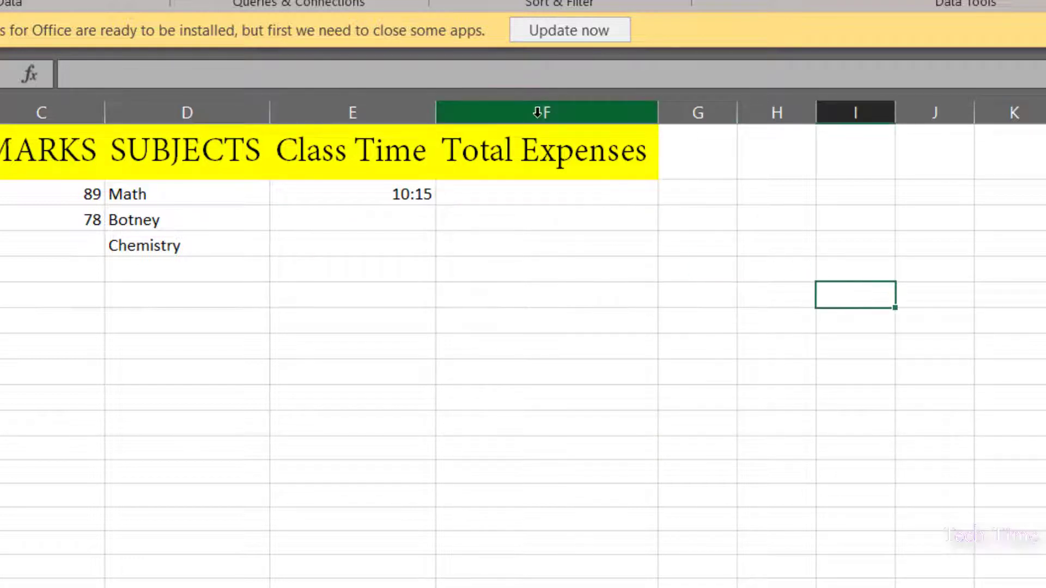
# Restrict the Total Expenses column with data validation to whole numbers between 20000 and 25000
pyautogui.click(540, 112)
pyautogui.click(915, 1)
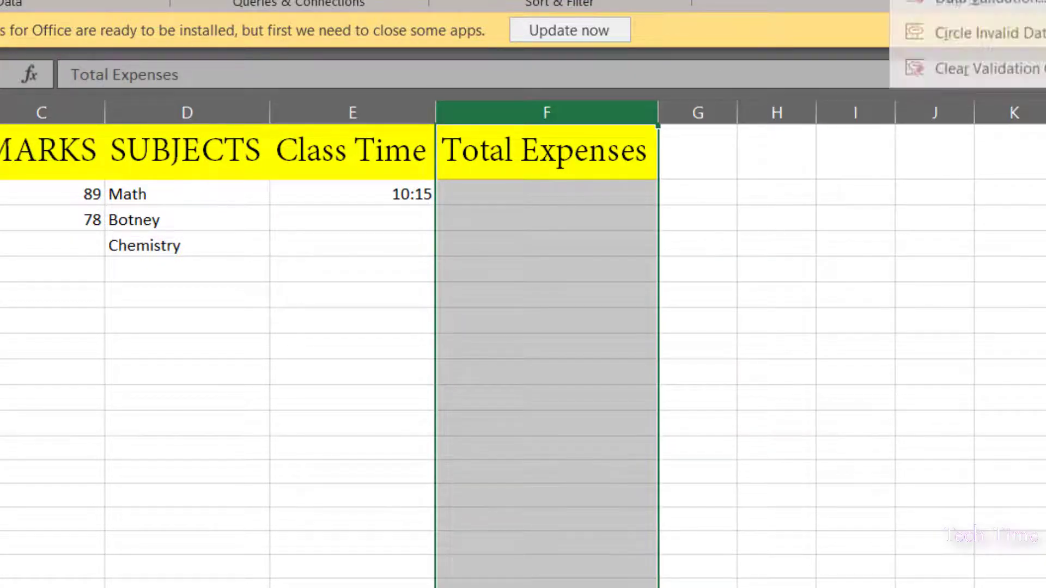
pyautogui.click(926, 2)
pyautogui.click(511, 218)
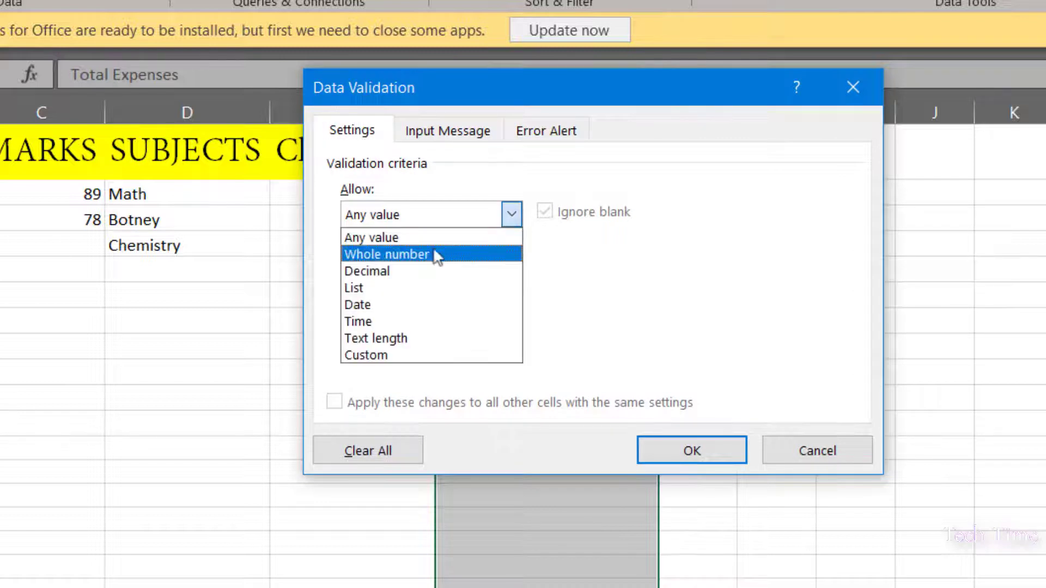
pyautogui.click(414, 257)
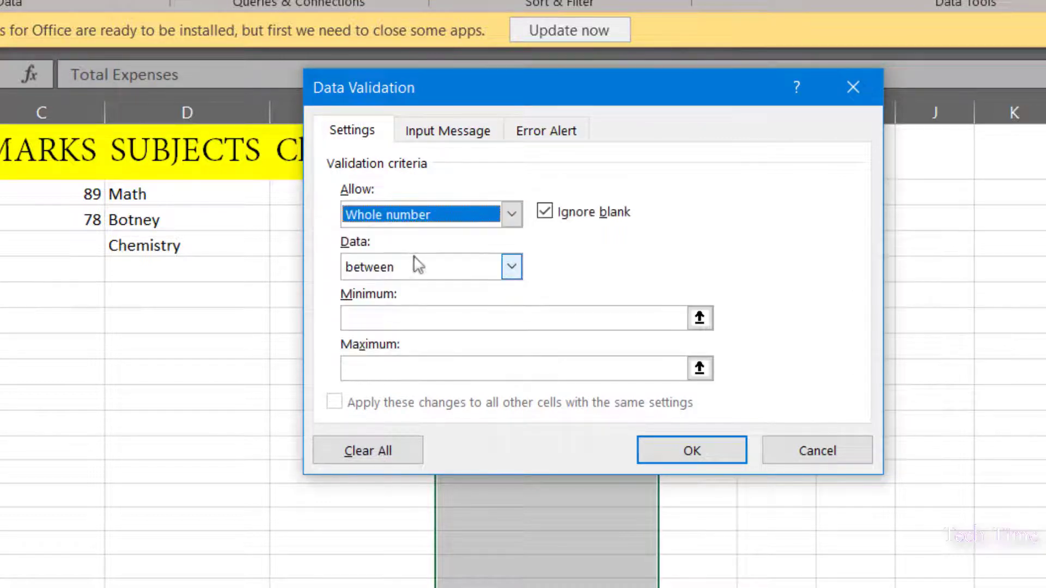
pyautogui.click(390, 317)
pyautogui.write('20000')
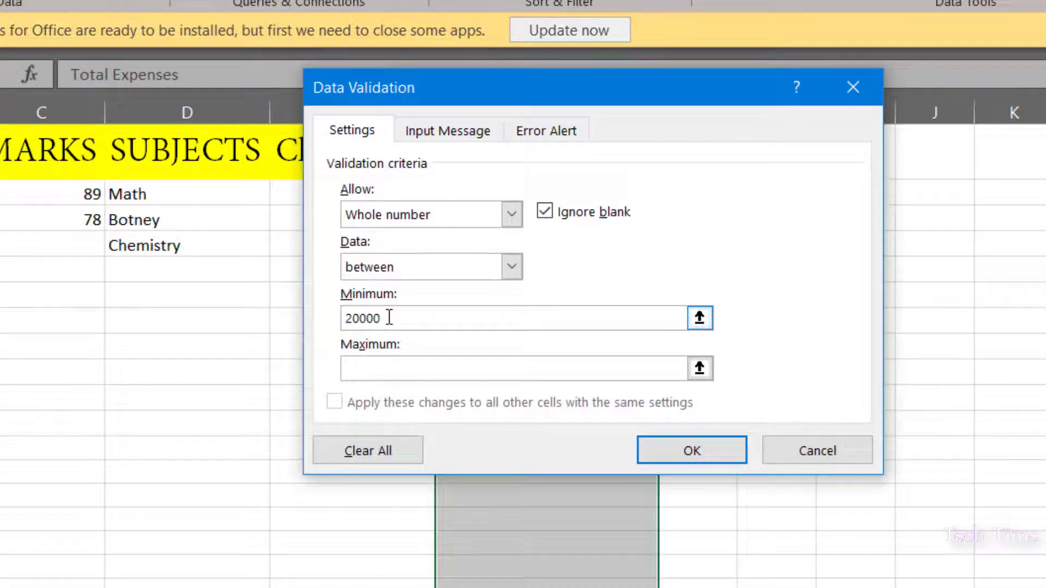
pyautogui.click(368, 365)
pyautogui.write('25000')
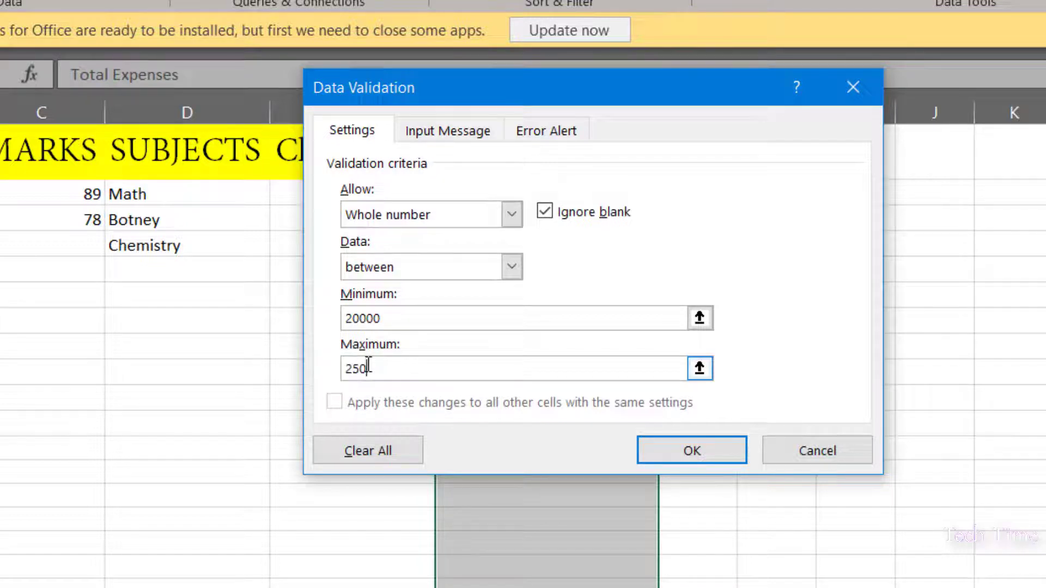
pyautogui.click(668, 450)
# Enter 21000 as the total expenses in F2 and try the above-maximum value 30000 in F3
pyautogui.doubleClick(529, 193)
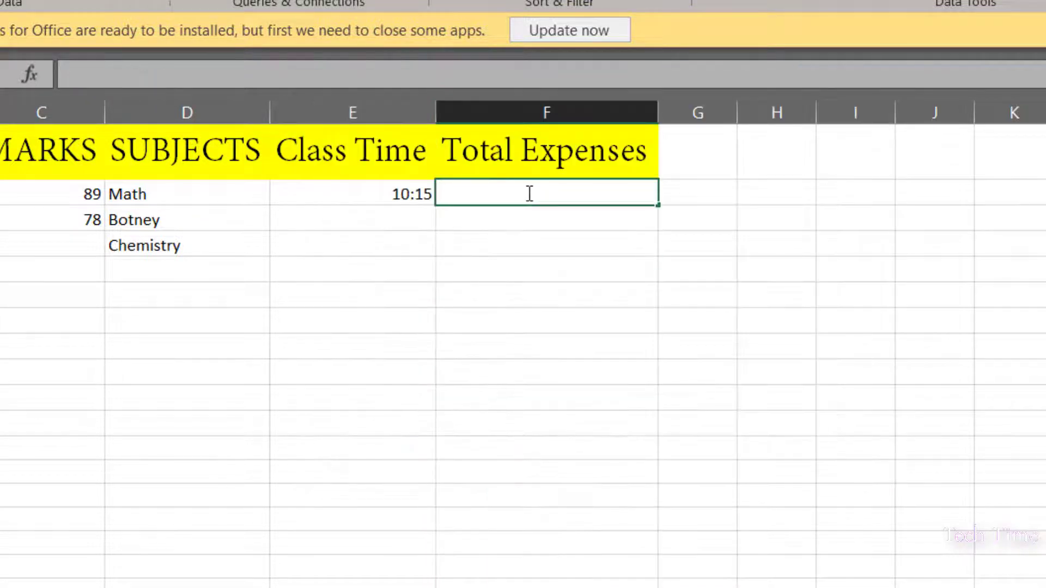
pyautogui.write('21000')
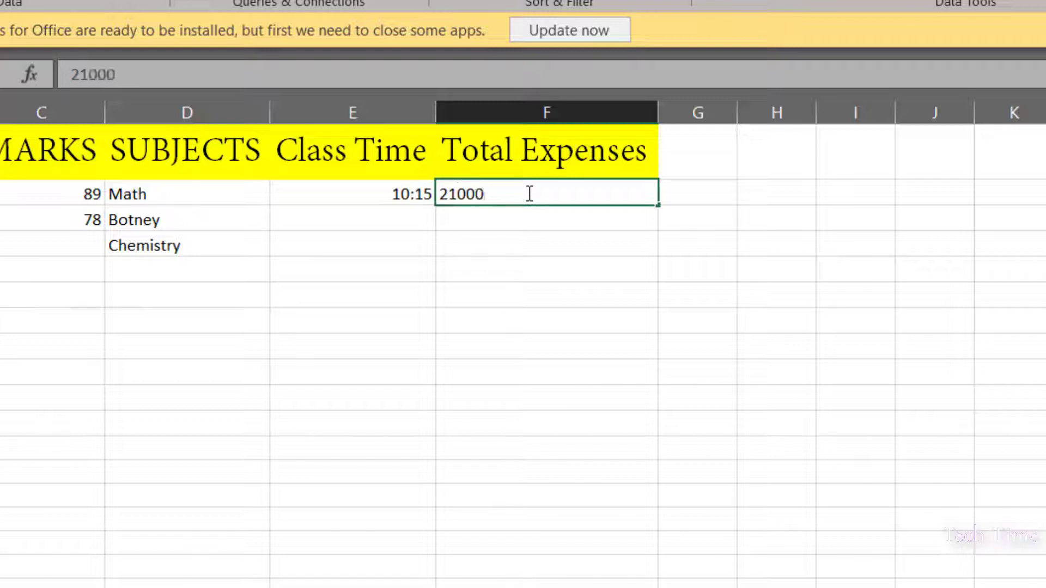
pyautogui.click(529, 194)
pyautogui.press('Return')
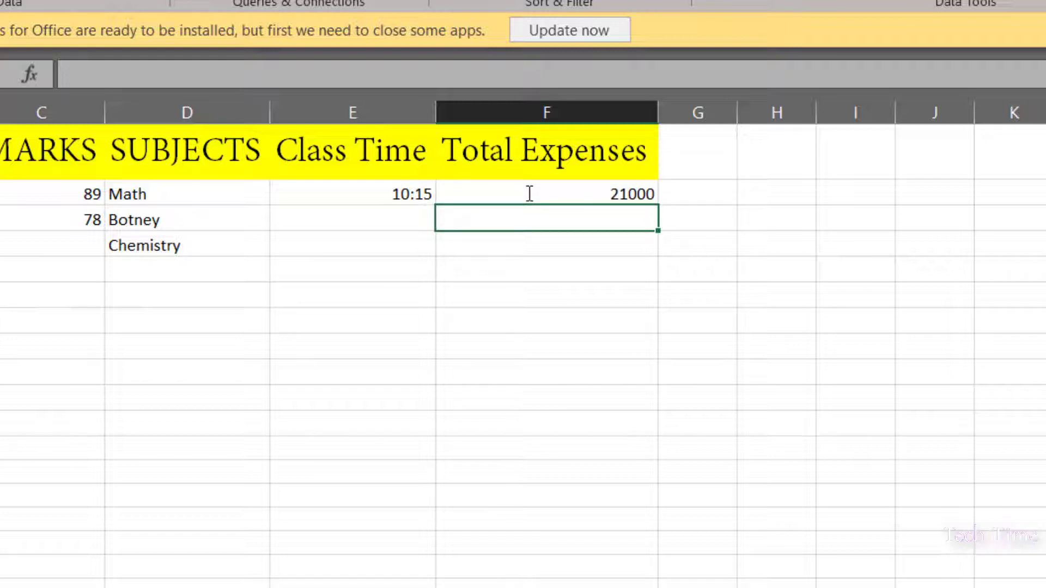
pyautogui.write('30000')
pyautogui.press('Return')
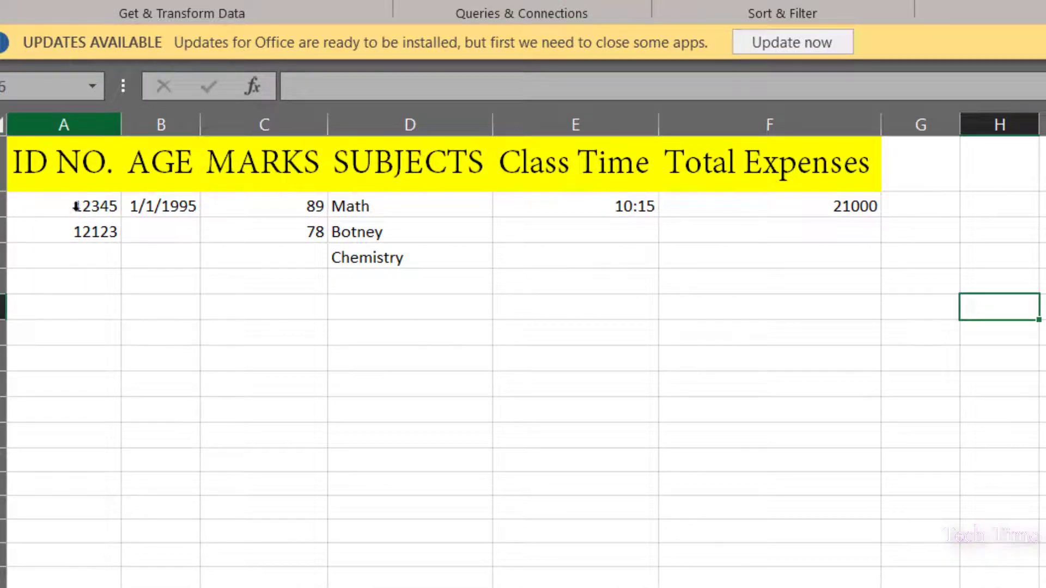
# Clear all data validation criteria from the ID NO. column
pyautogui.click(57, 127)
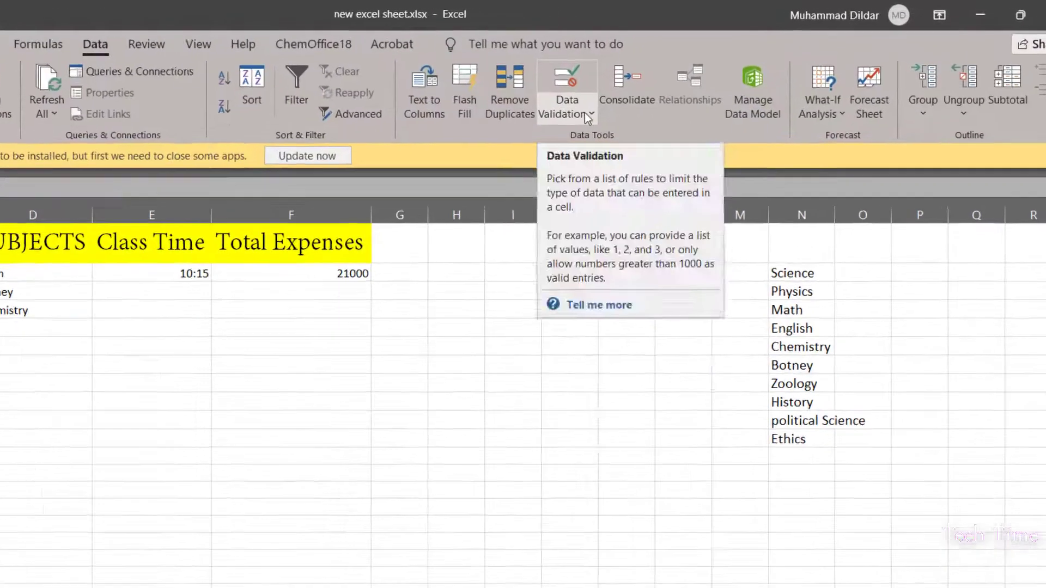
pyautogui.click(669, 87)
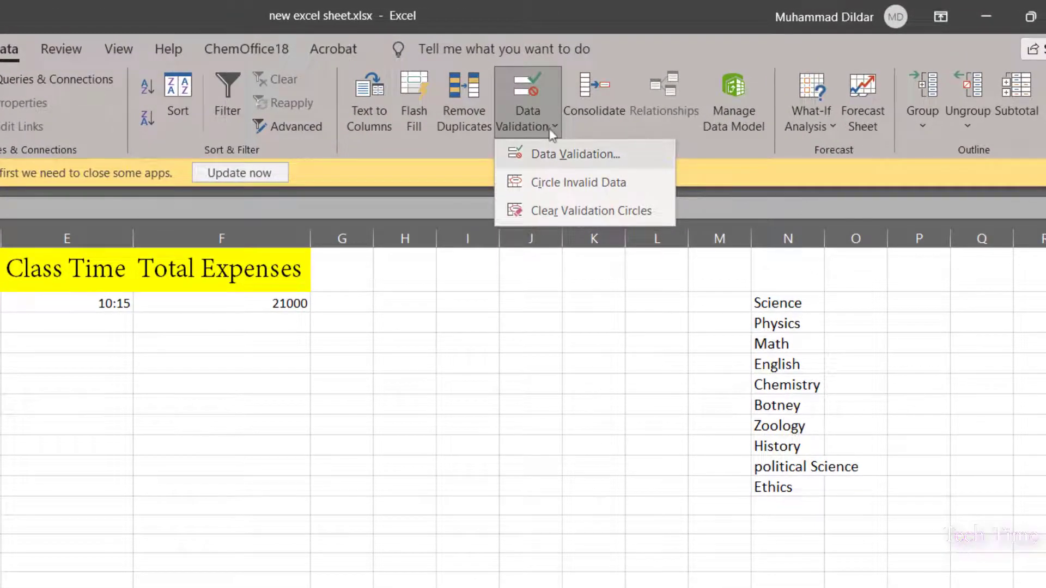
pyautogui.click(561, 154)
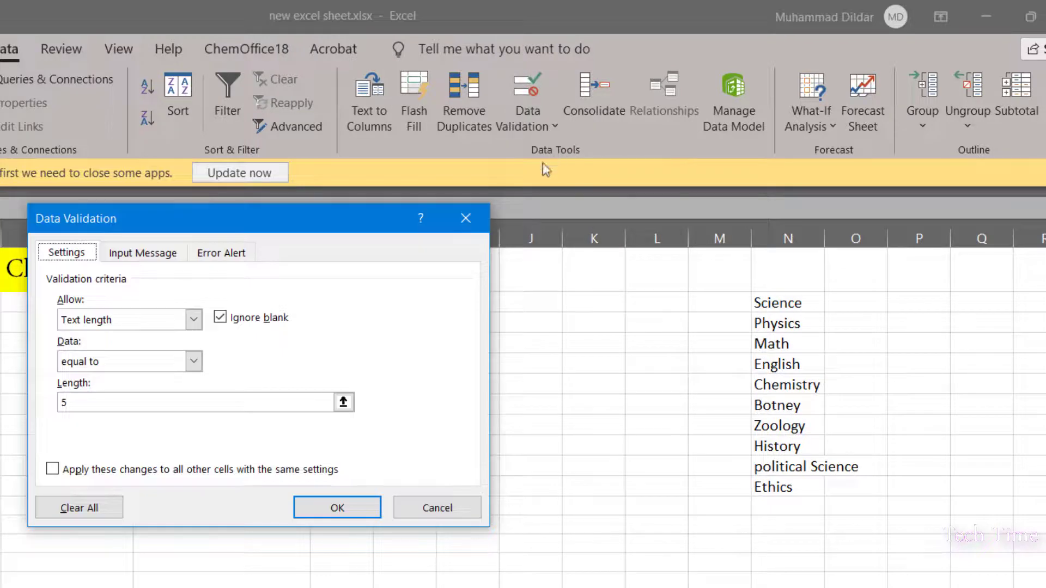
pyautogui.click(95, 504)
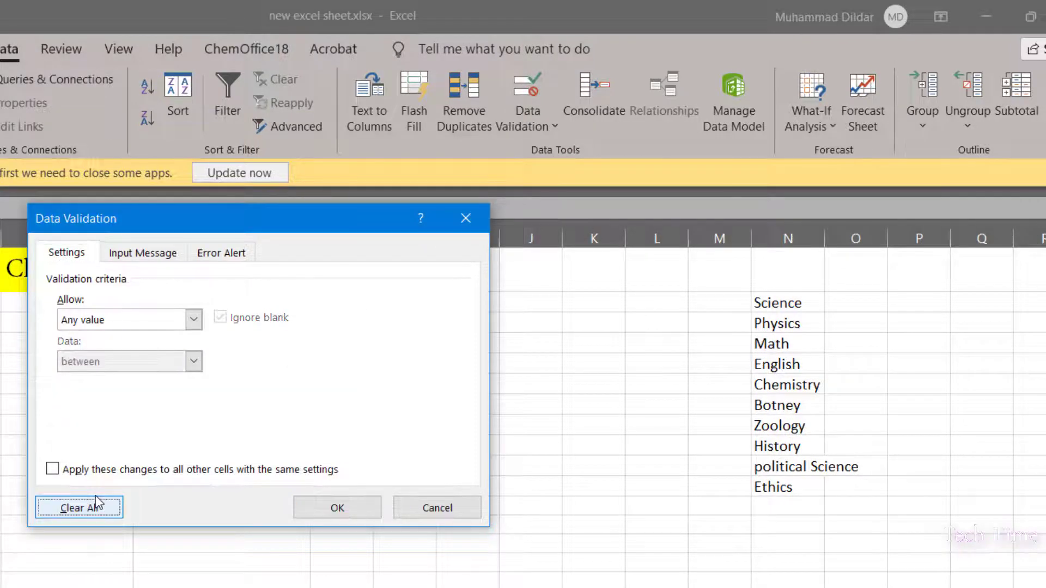
pyautogui.click(337, 510)
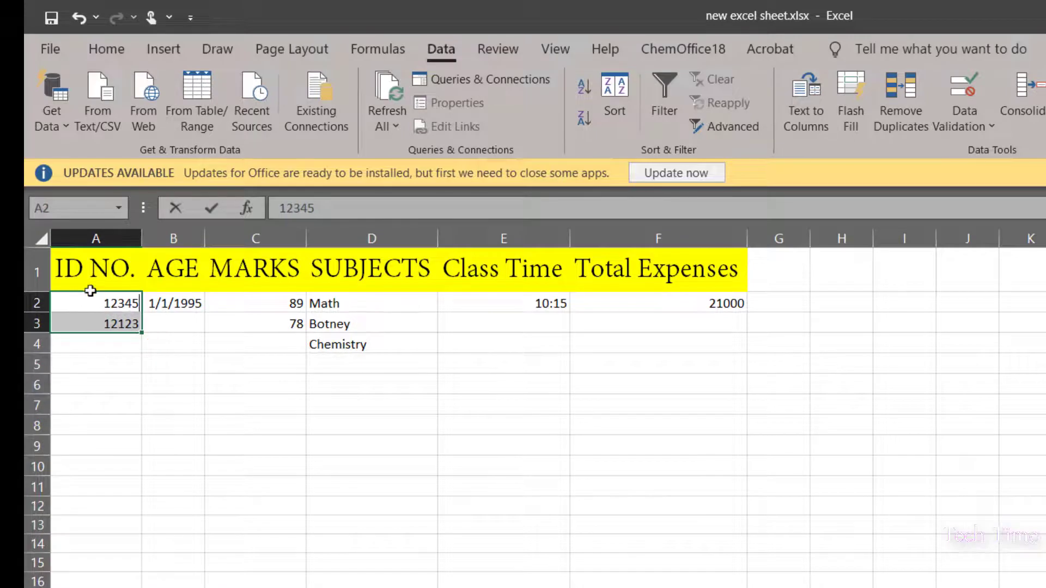
# Delete the two ID numbers in A2:A3 under the ID NO. header
pyautogui.press('Delete')
pyautogui.click(98, 279)
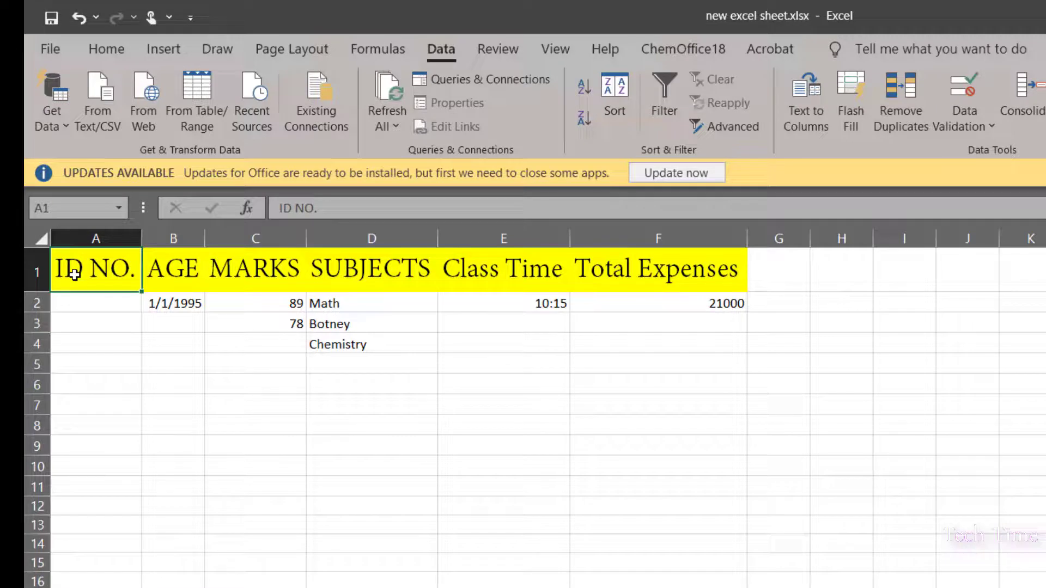
pyautogui.hotkey('ctrl', 'space')
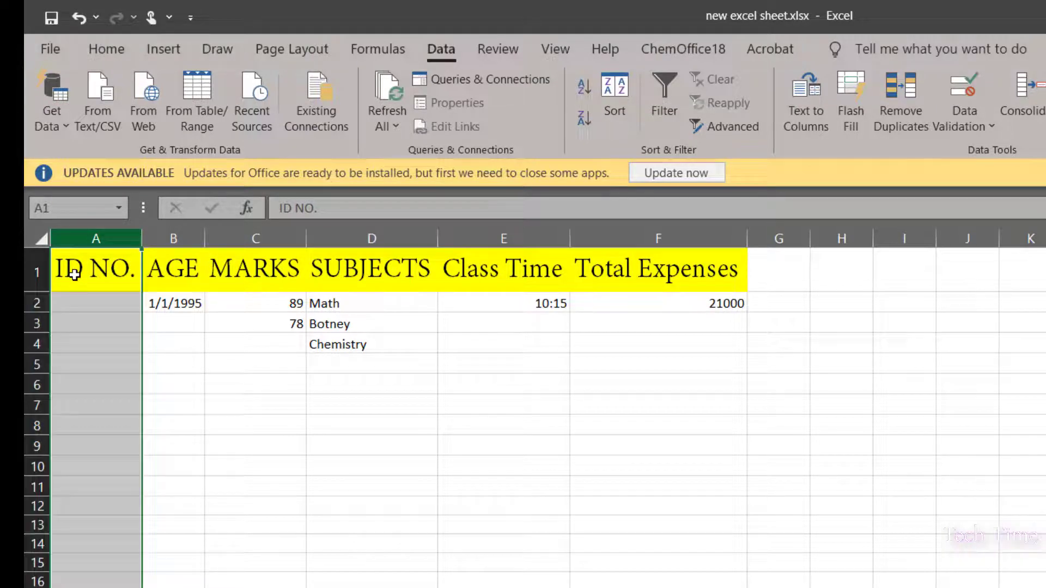
pyautogui.click(975, 113)
pyautogui.click(1011, 163)
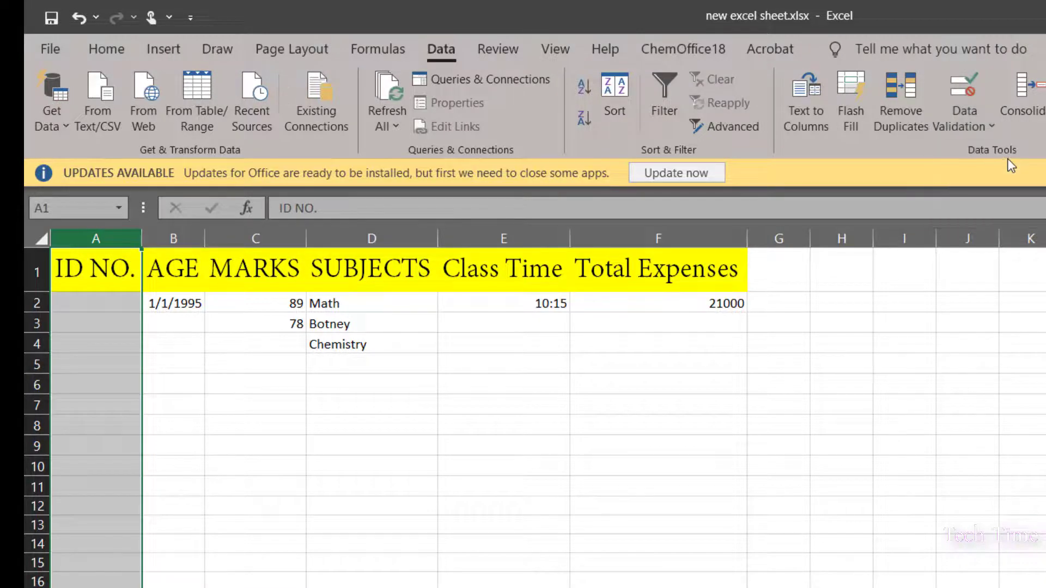
pyautogui.click(631, 320)
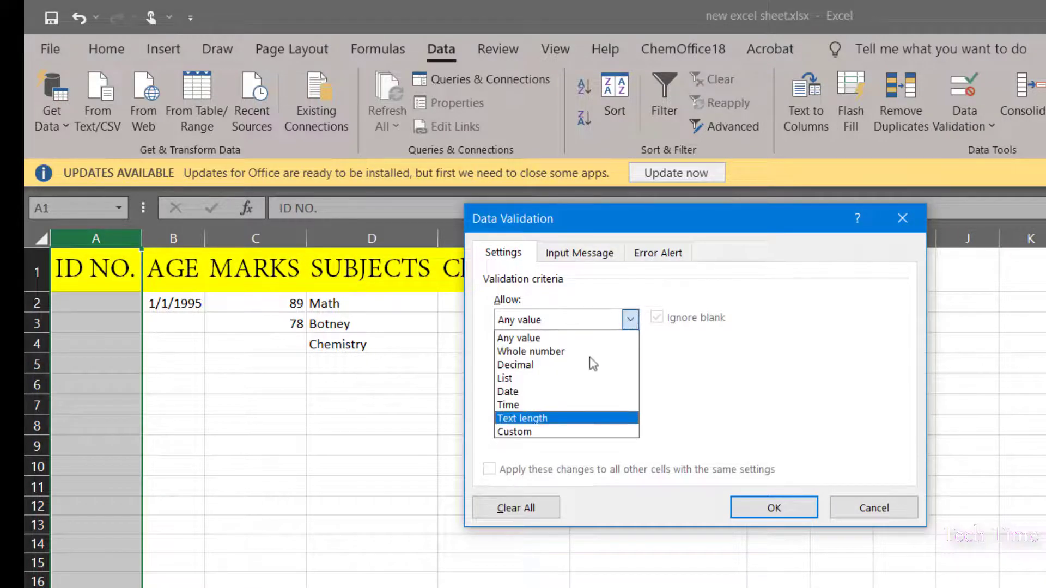
pyautogui.click(526, 402)
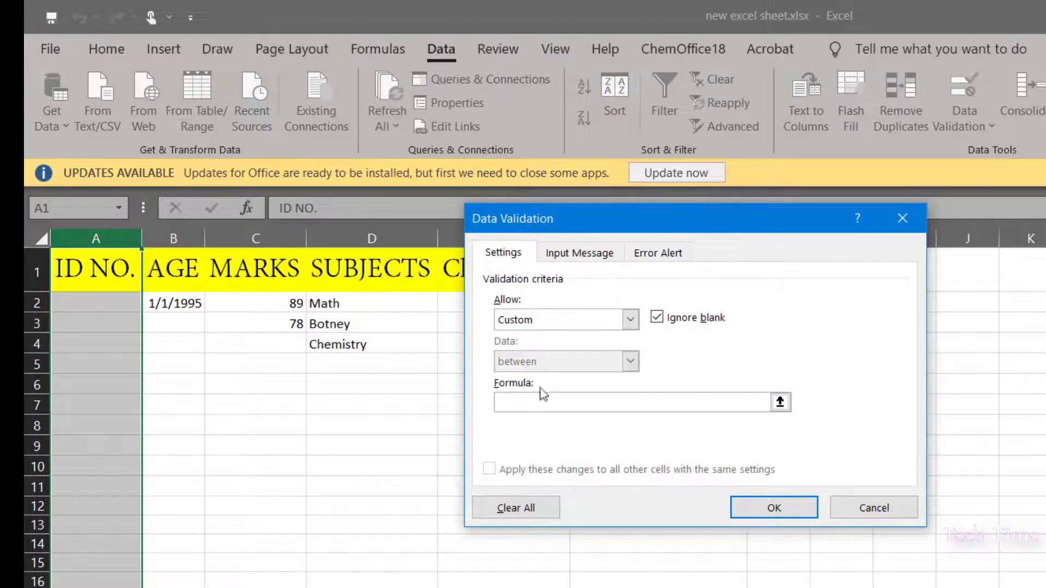
pyautogui.moveTo(735, 218); pyautogui.dragTo(648, 252)
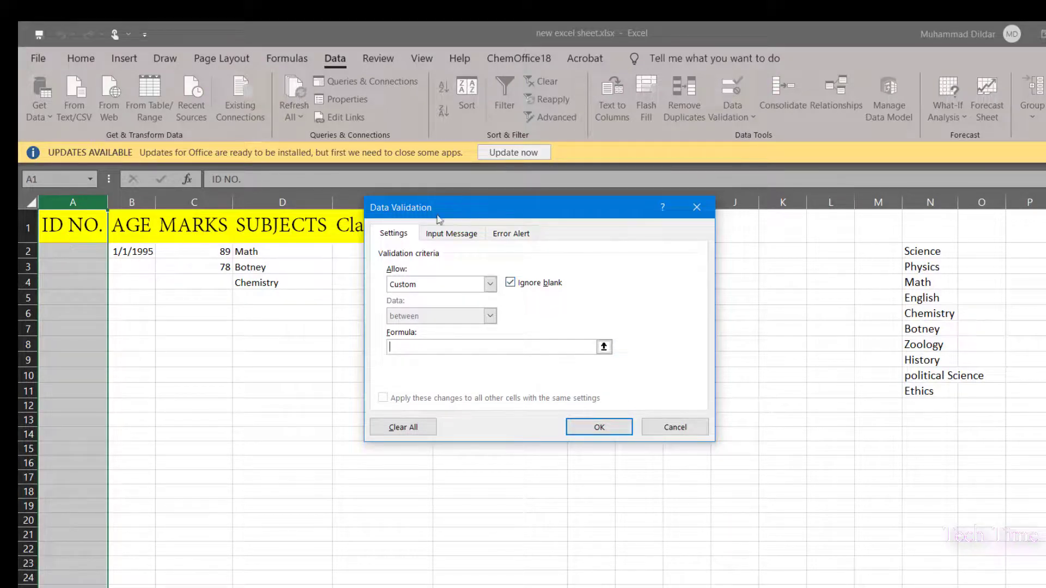
pyautogui.moveTo(561, 206); pyautogui.dragTo(959, 448)
pyautogui.press('Escape')
# Write the formula =countif(A:A,A1)=1 in the empty cell J1, counting column A against its header cell
pyautogui.click(680, 249)
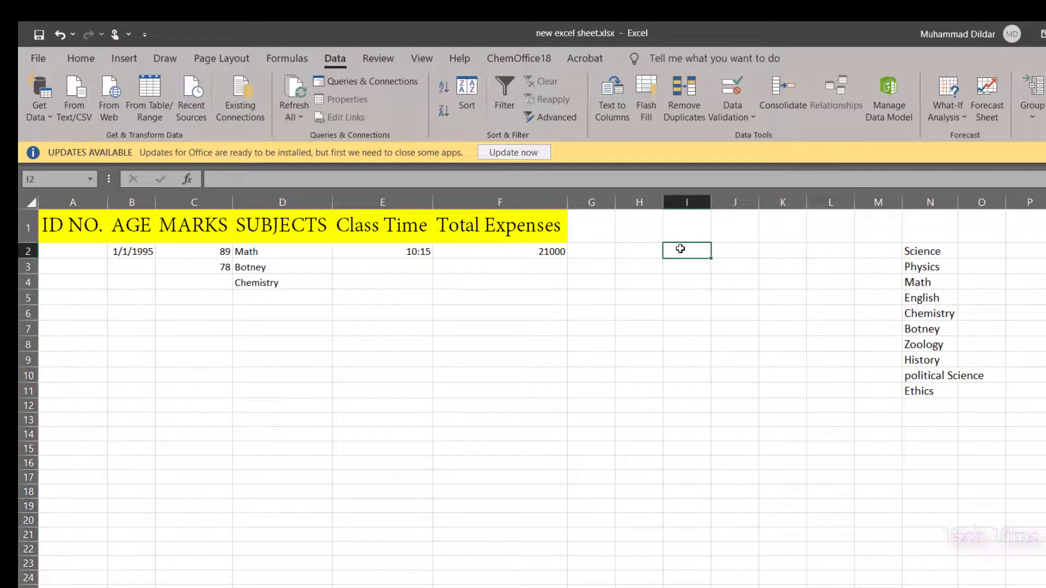
pyautogui.doubleClick(732, 228)
pyautogui.write('=cou')
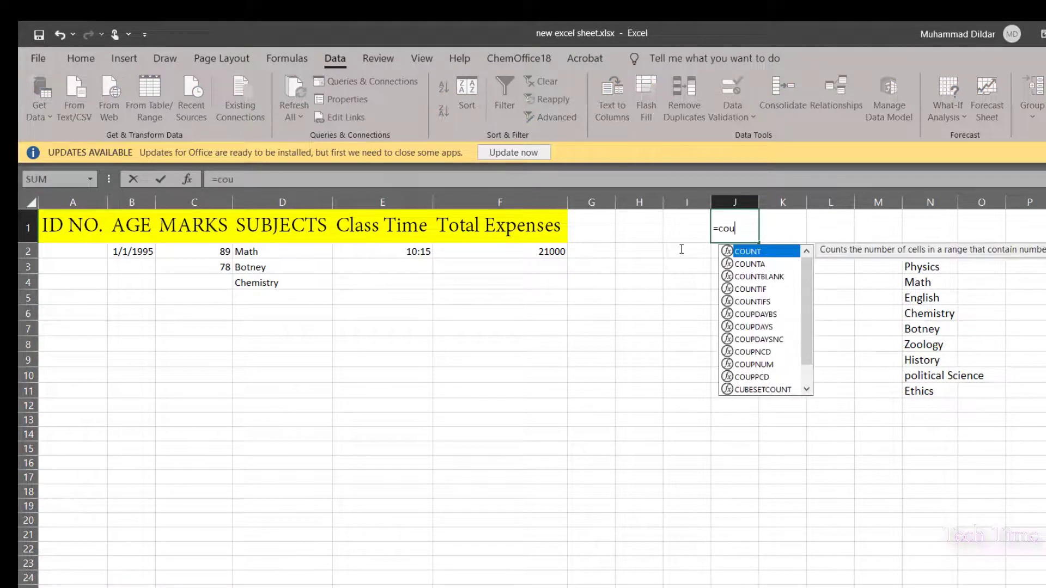
pyautogui.write('ntif(')
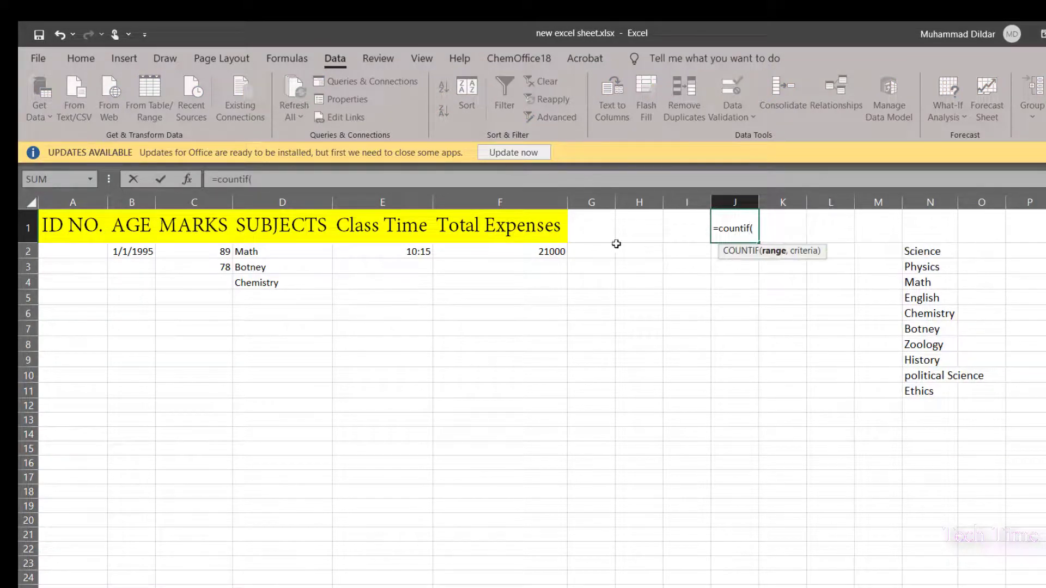
pyautogui.click(79, 202)
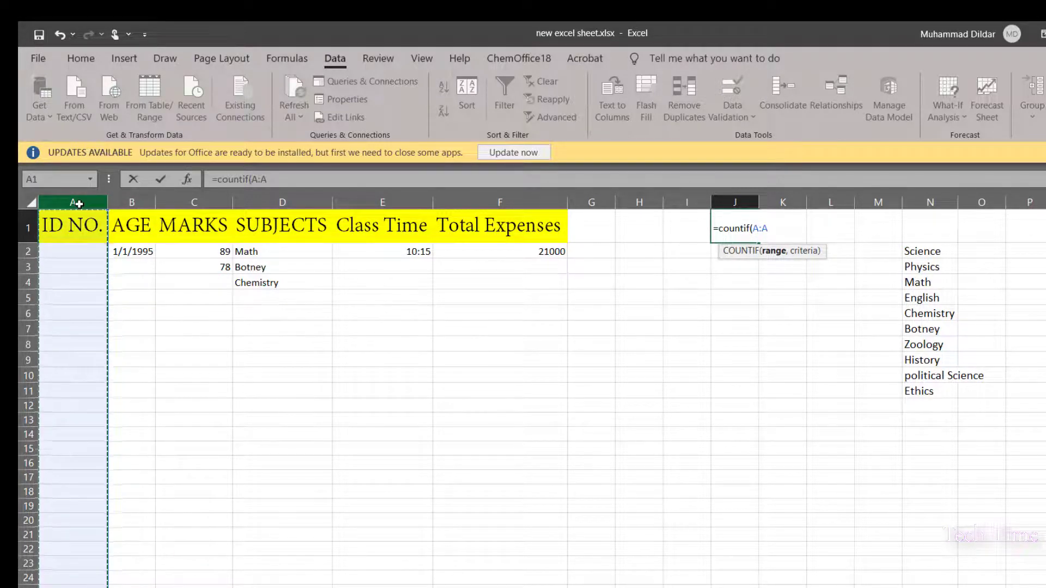
pyautogui.write(',')
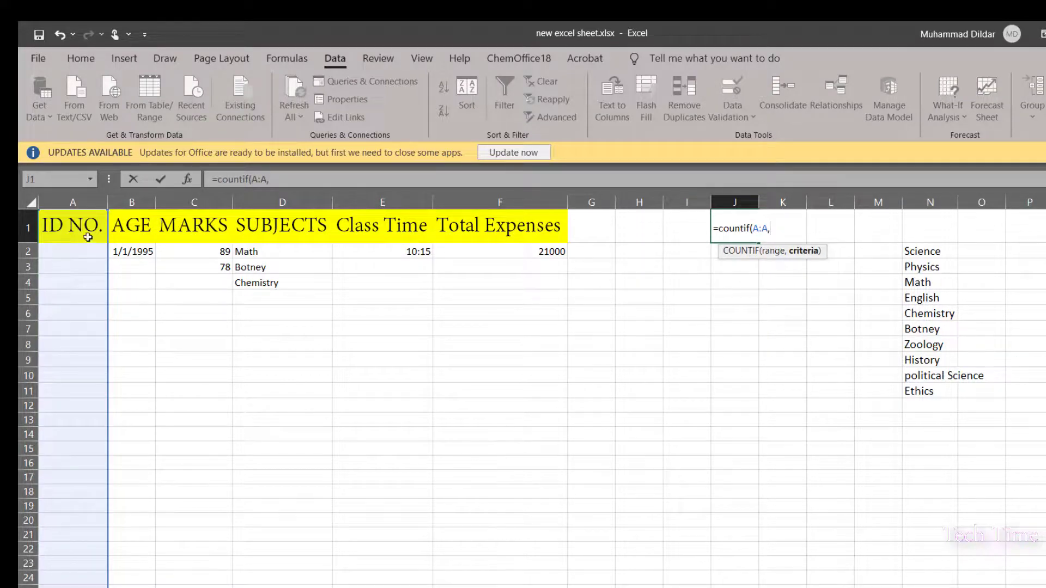
pyautogui.click(69, 225)
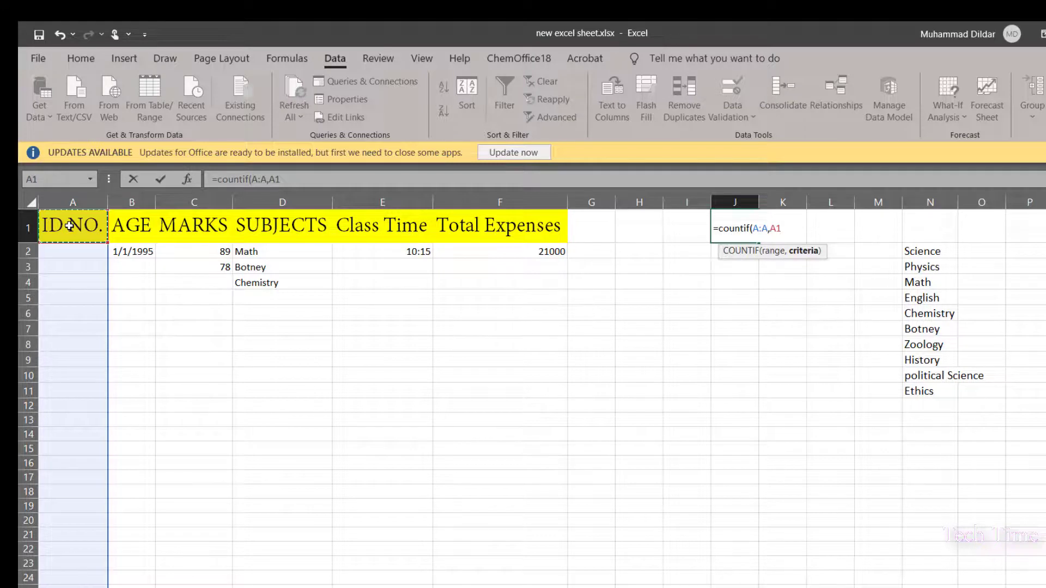
pyautogui.write(')')
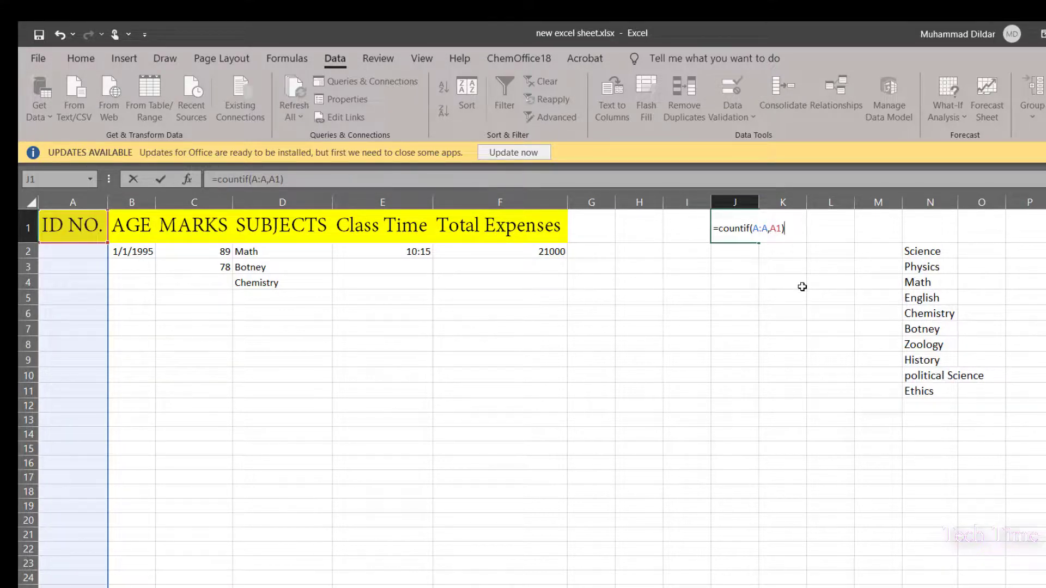
pyautogui.write('=')
pyautogui.write('1')
# Copy the whole COUNTIF formula text from J1 and discard the cell entry
pyautogui.moveTo(795, 229); pyautogui.dragTo(712, 229)
pyautogui.hotkey('ctrl', 'c')
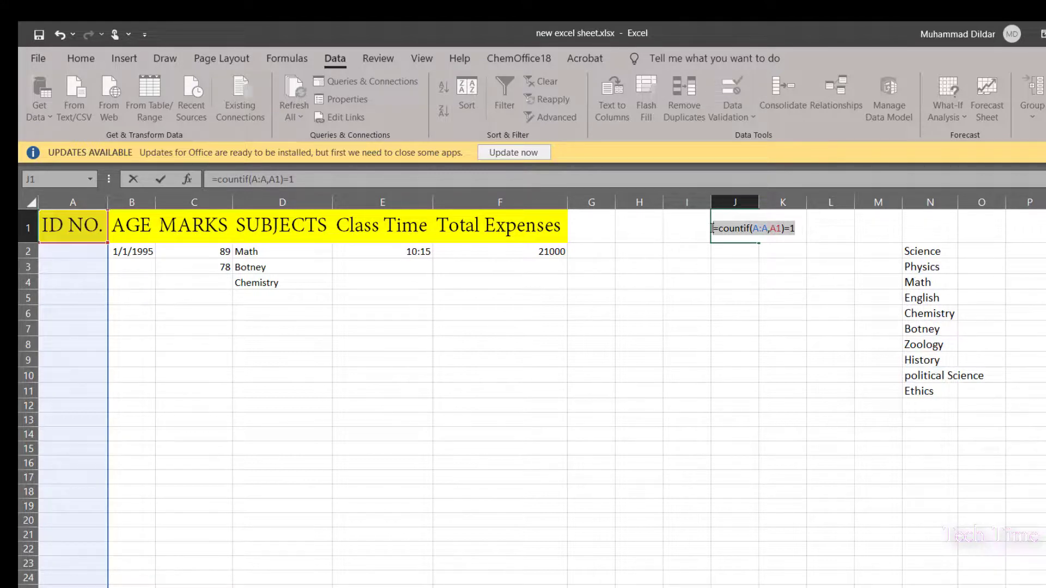
pyautogui.press('Escape')
# Apply a Custom data validation rule to the ID NO. column using the copied formula =countif(A:A,A1)=1
pyautogui.click(72, 202)
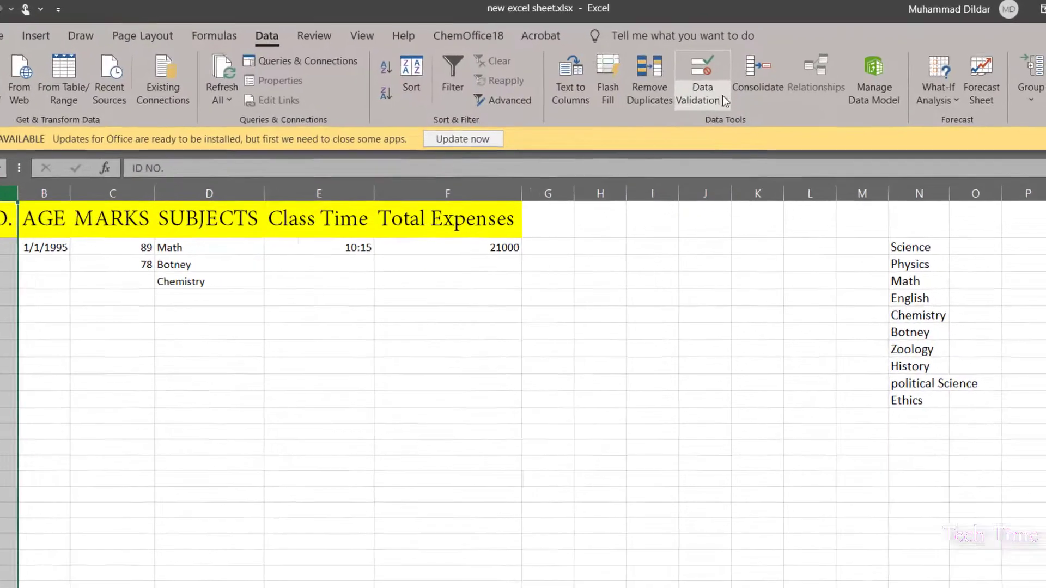
pyautogui.click(753, 116)
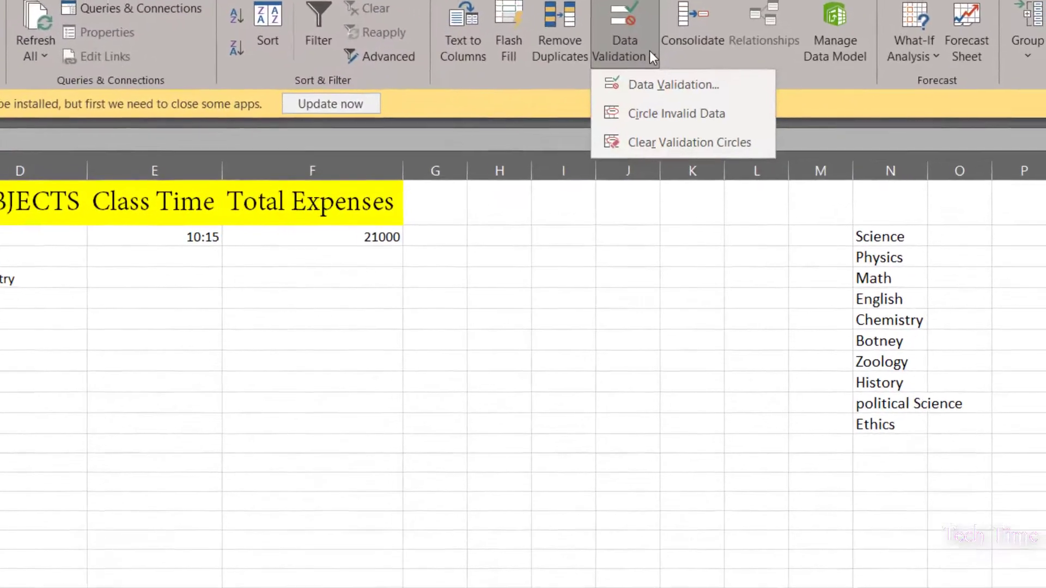
pyautogui.click(767, 137)
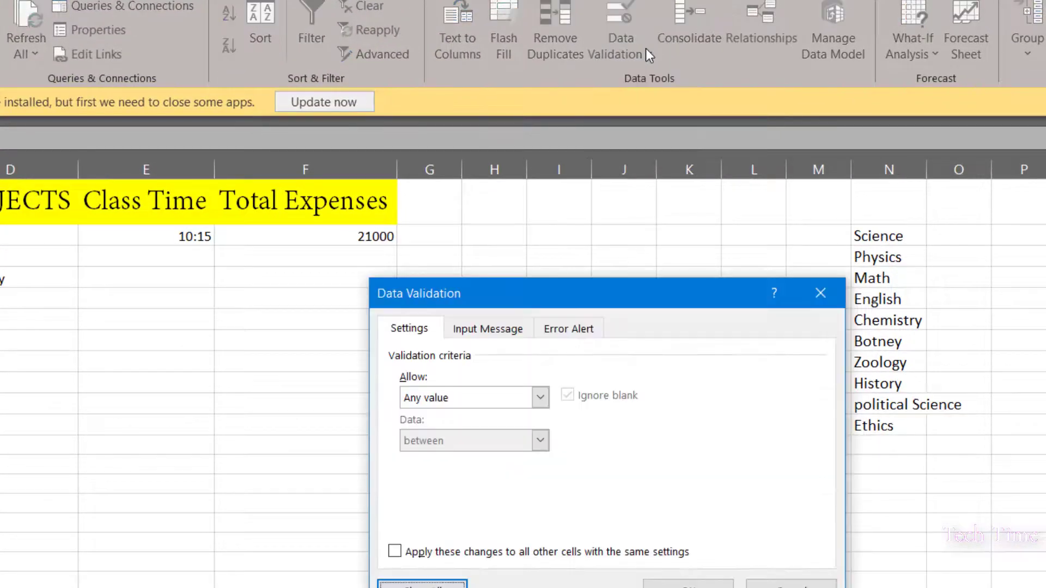
pyautogui.click(540, 399)
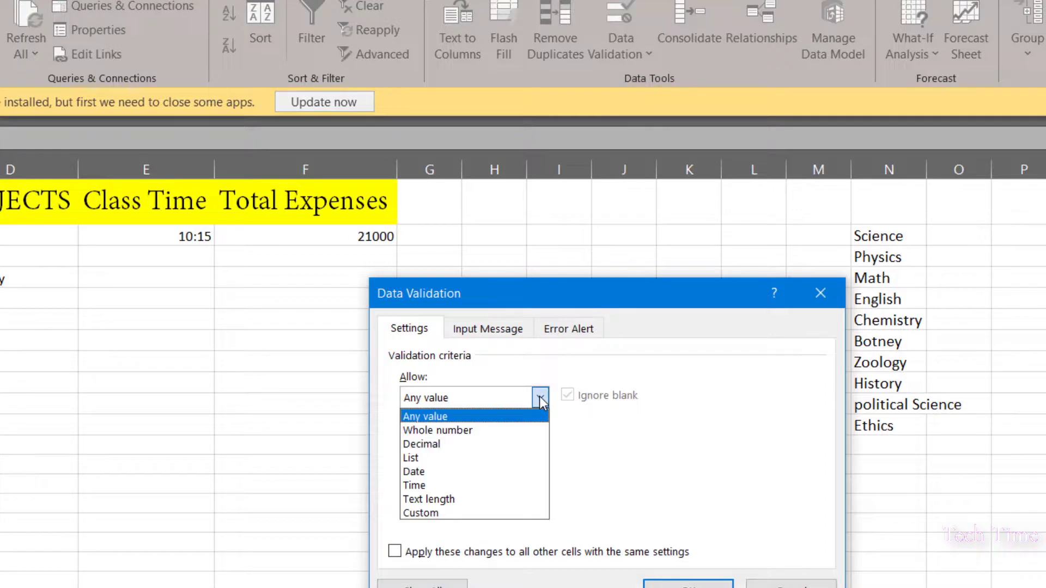
pyautogui.click(430, 513)
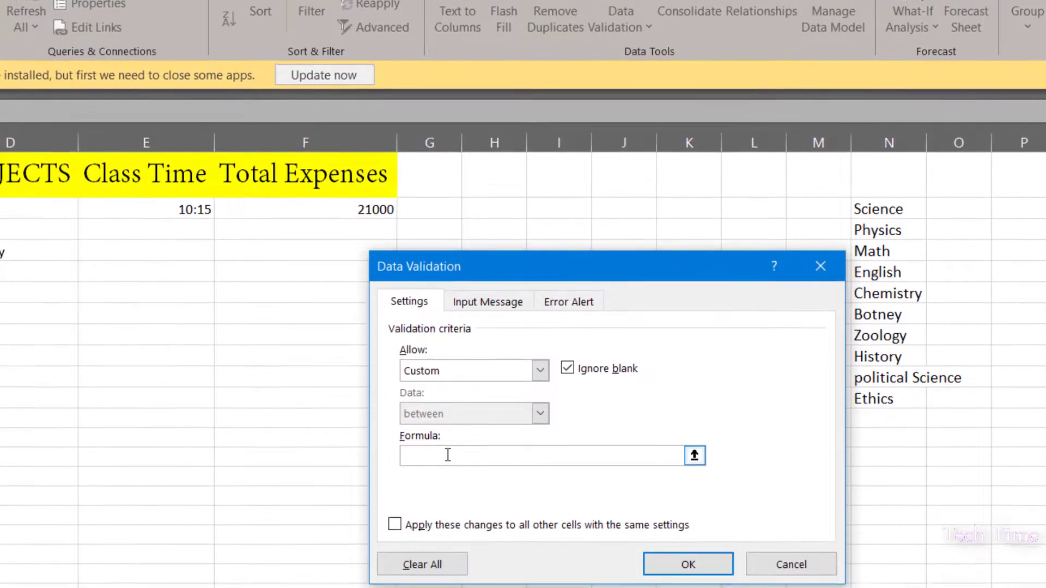
pyautogui.hotkey('ctrl', 'v')
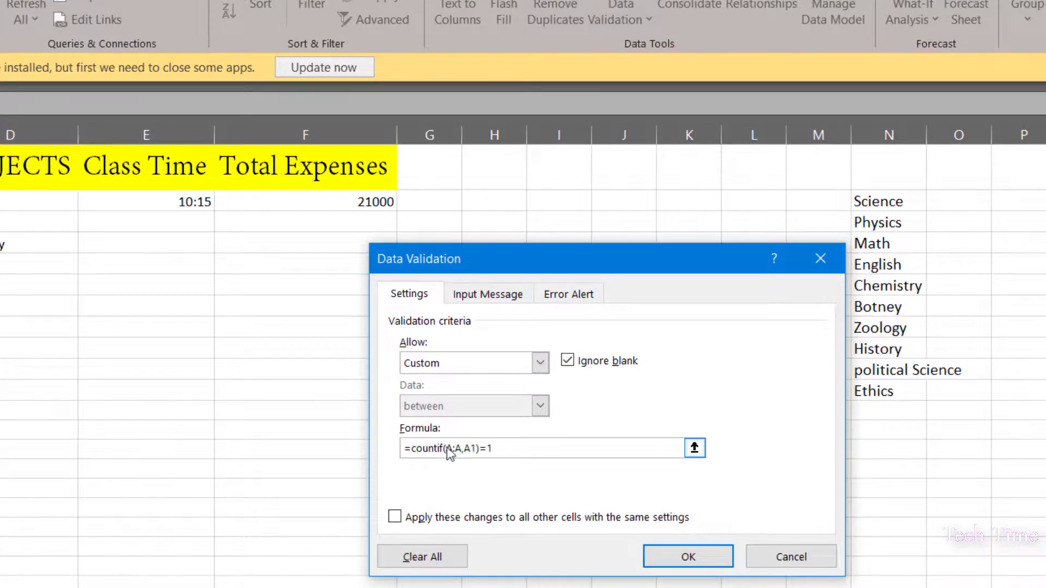
pyautogui.click(662, 557)
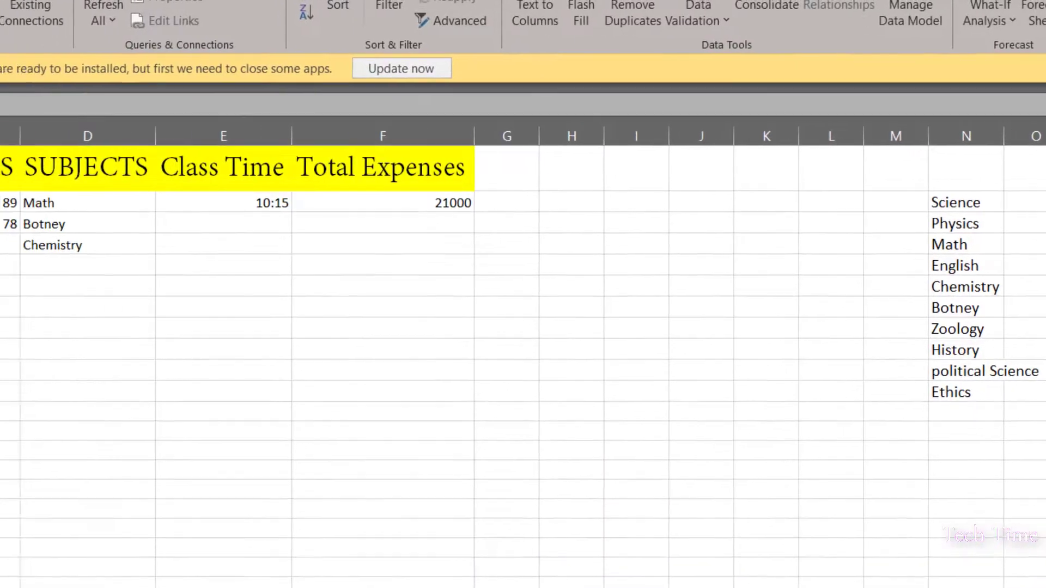
# Enter the ID numbers 1, 2, 3 and 4 in cells A2 to A5
pyautogui.click(62, 207)
pyautogui.doubleClick(63, 207)
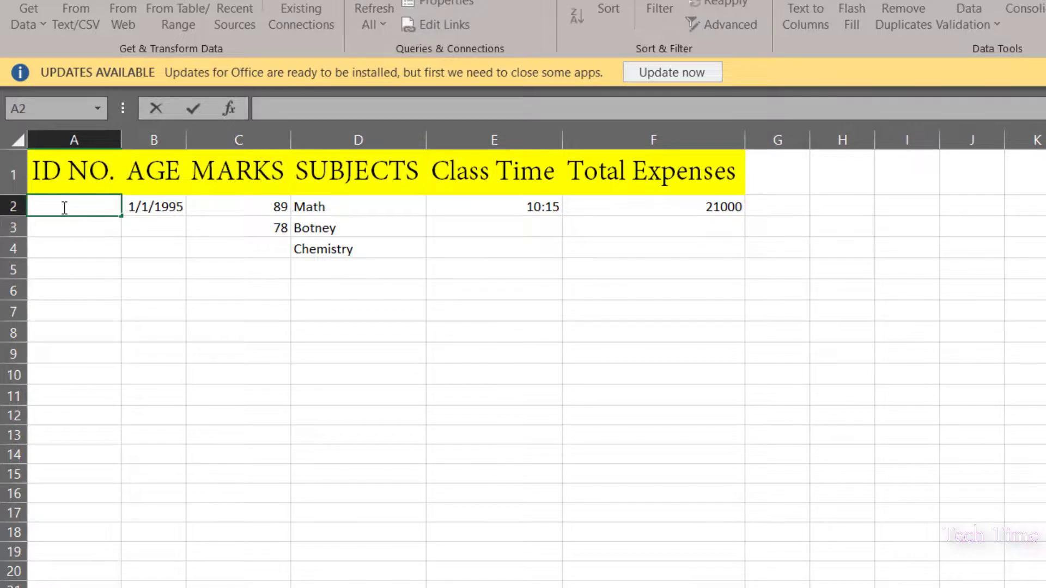
pyautogui.write('1')
pyautogui.press('Return')
pyautogui.write('2')
pyautogui.press('Return')
pyautogui.write('3')
pyautogui.press('Return')
pyautogui.write('4')
pyautogui.press('Return')
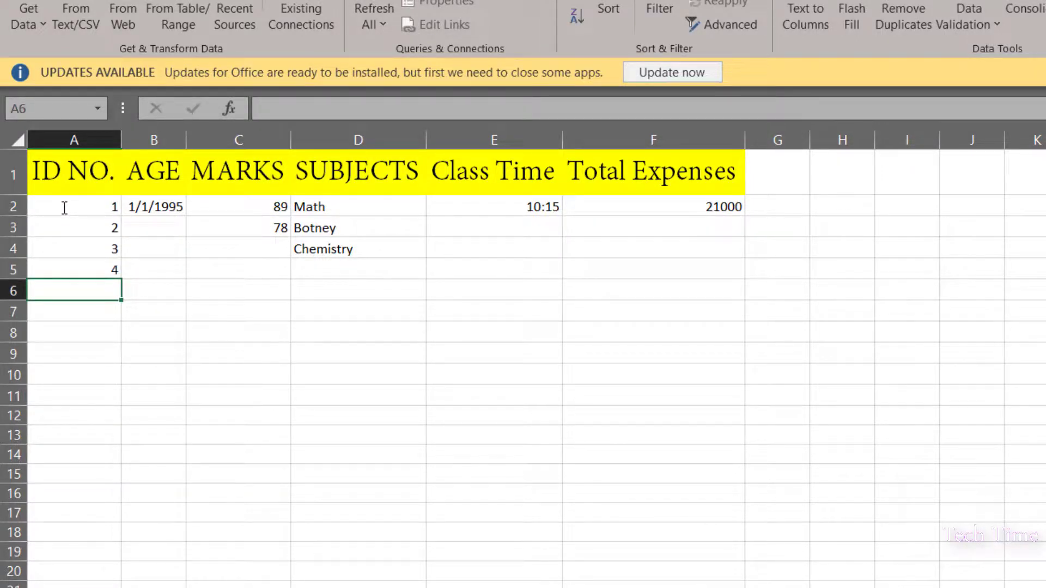
# Try the duplicate ID 1 in A6, then replace it with the unique value 8
pyautogui.write('1')
pyautogui.press('Return')
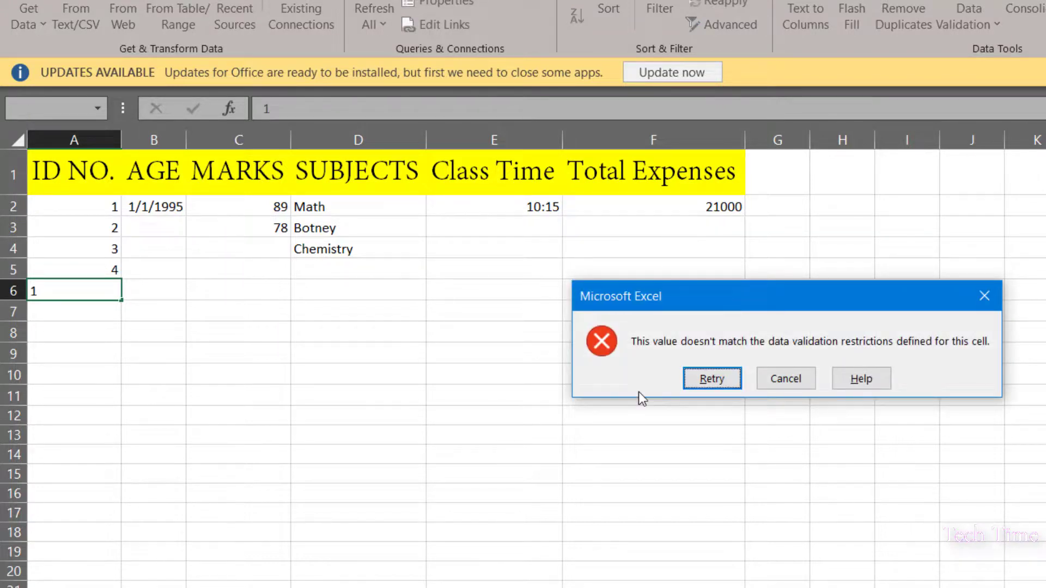
pyautogui.click(711, 383)
pyautogui.write('8')
pyautogui.press('Return')
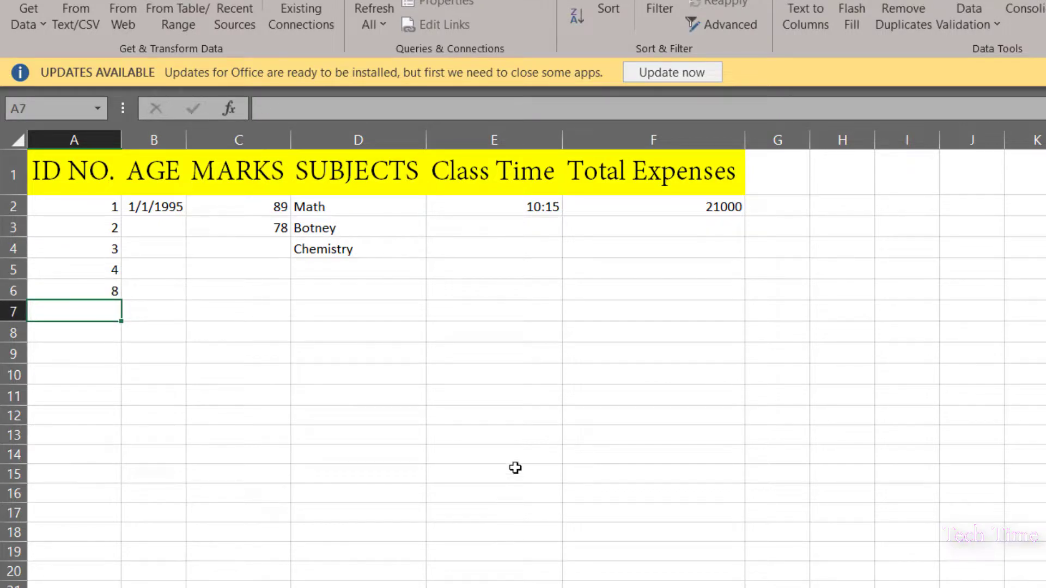